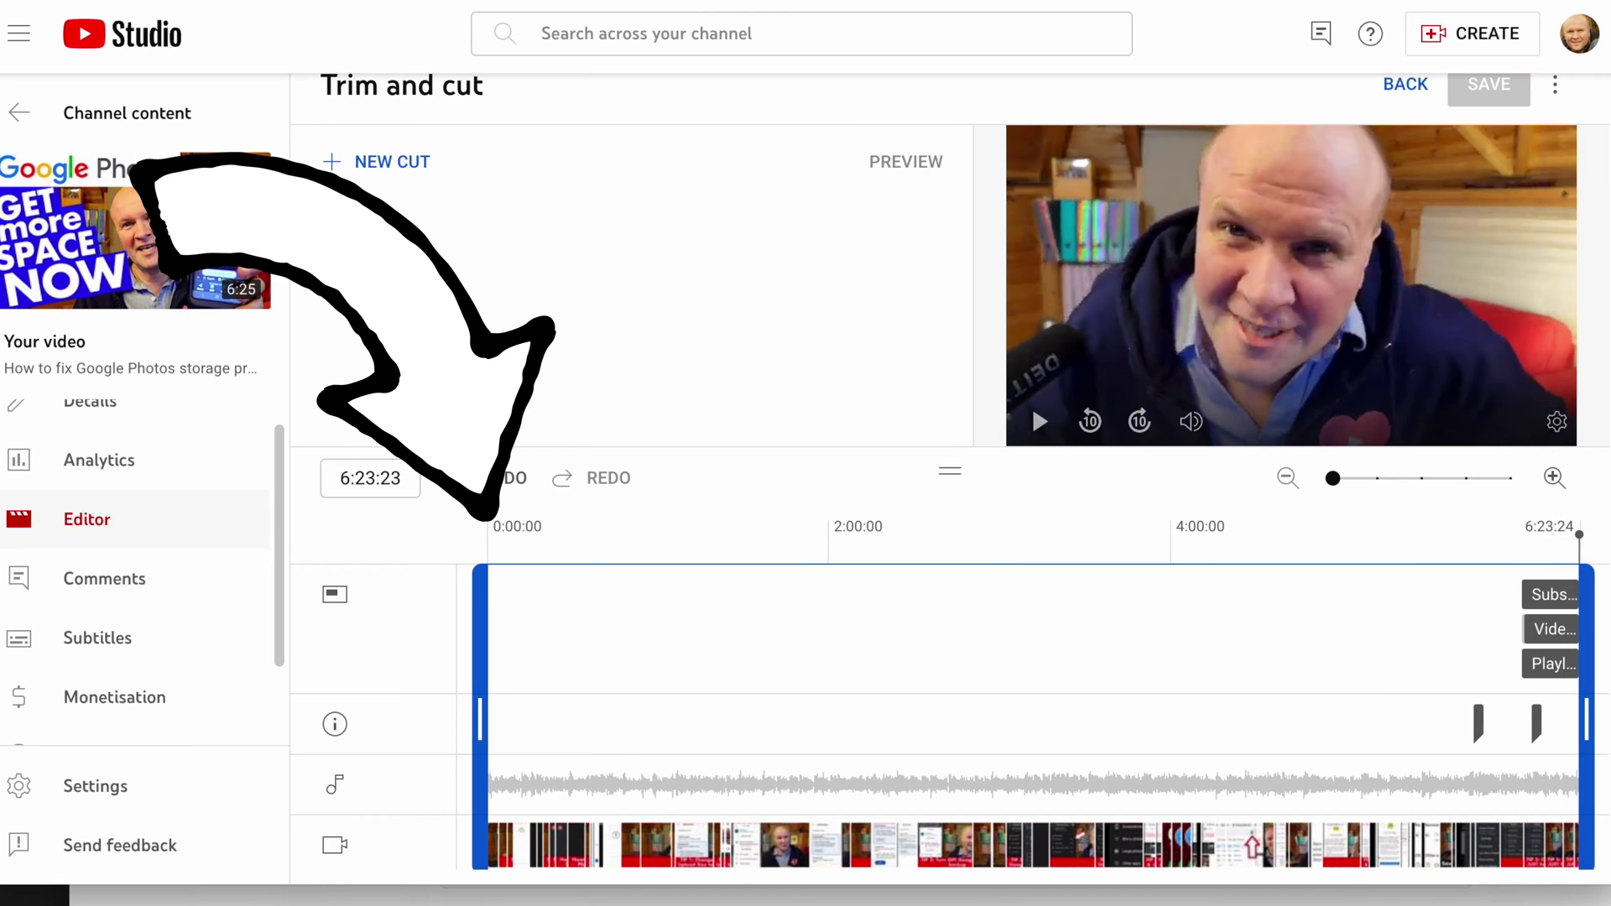
Preview trimming by pulling the video's end point earlier on the timeline.
drag(1587, 720, 1402, 714)
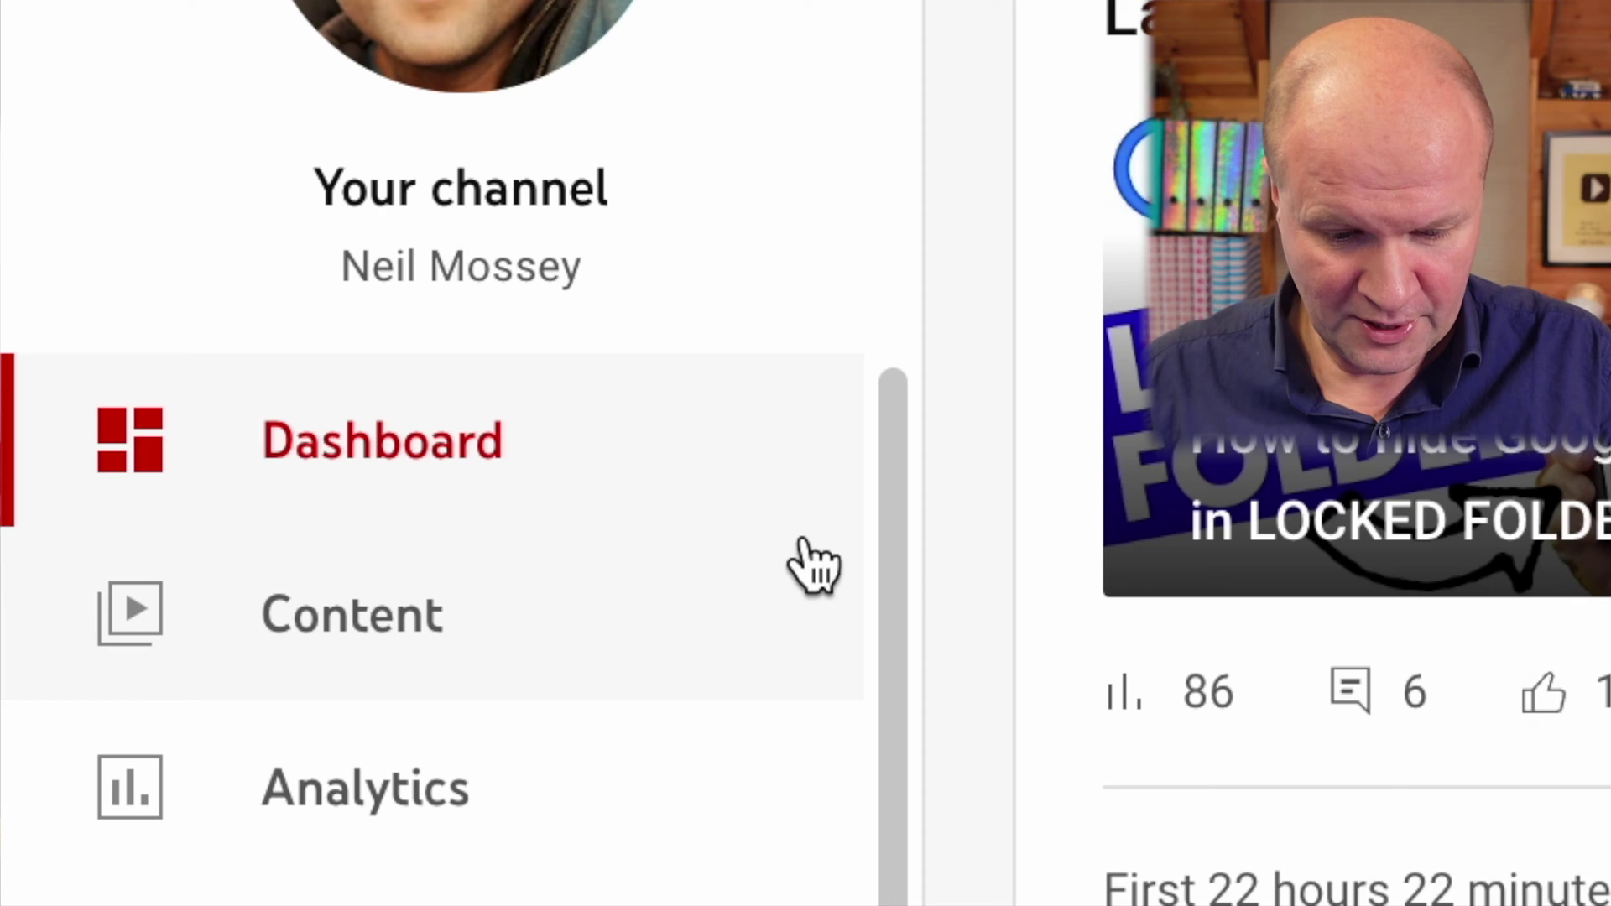
Go to the Content list of channel videos and scroll down to the Google Photos videos.
click(685, 611)
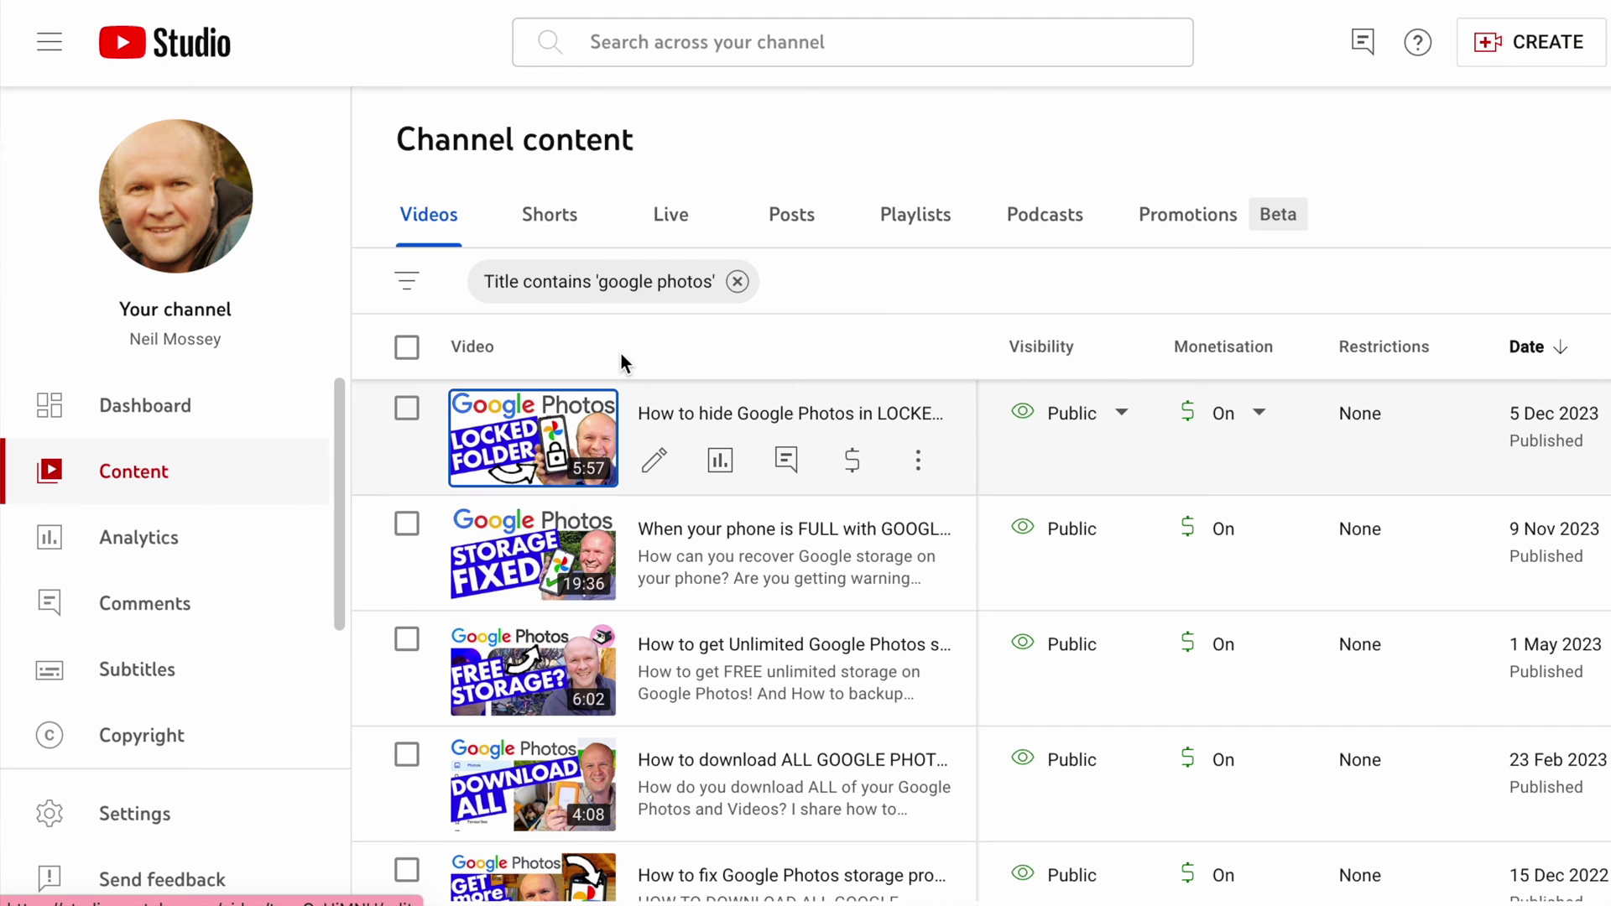
scroll(621, 354, down, 5)
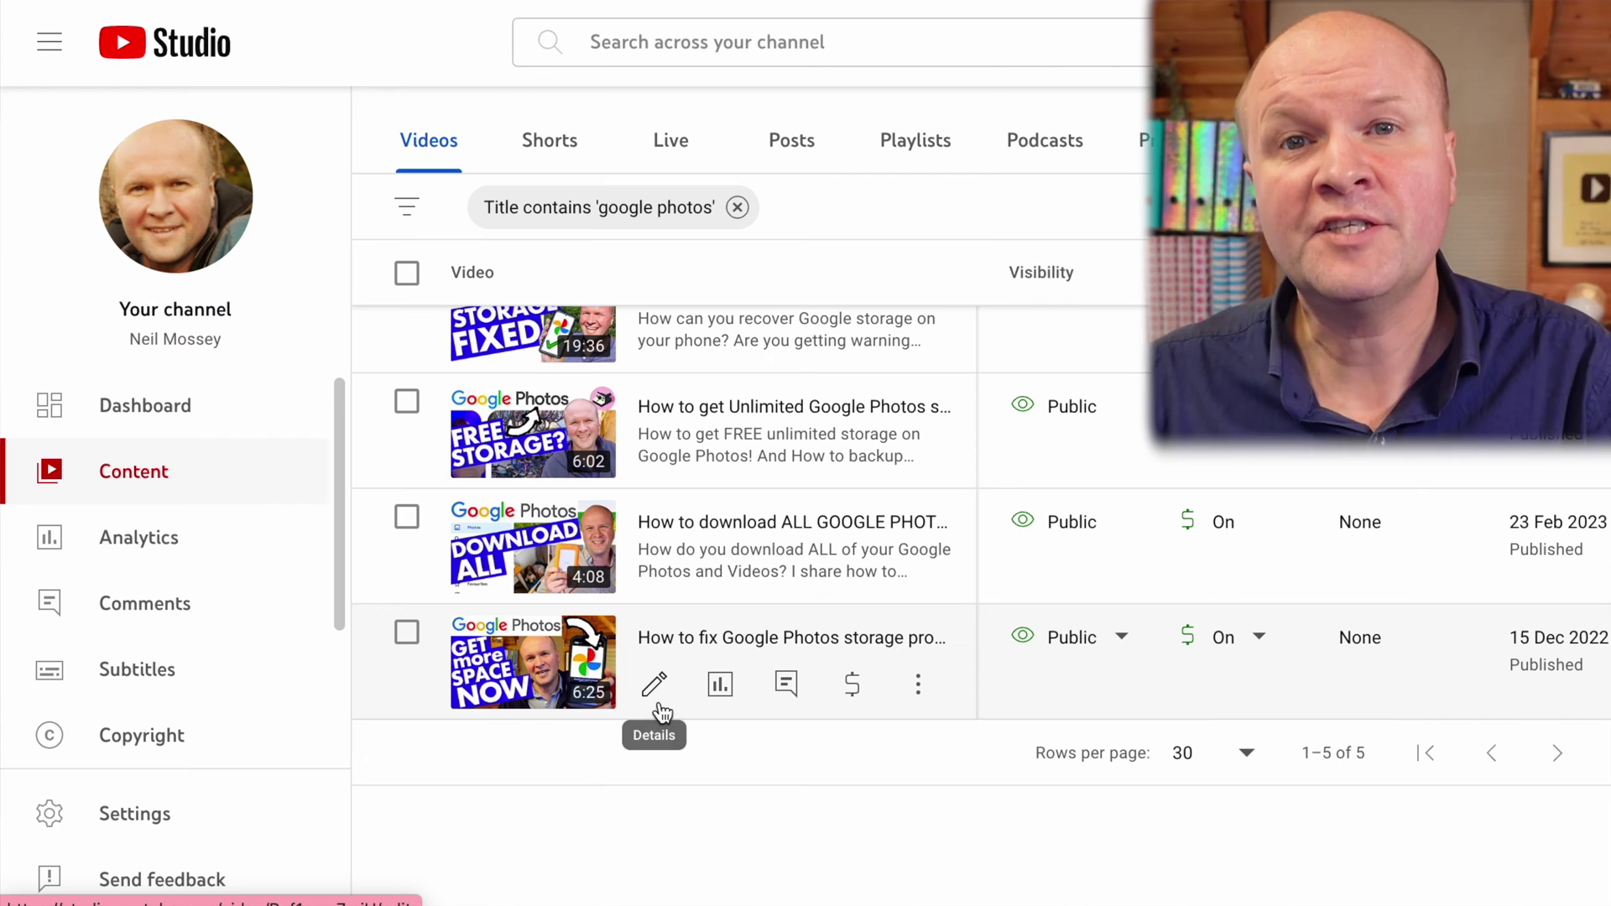
Open the Google Photos storage video's details, then its Editor page.
click(655, 687)
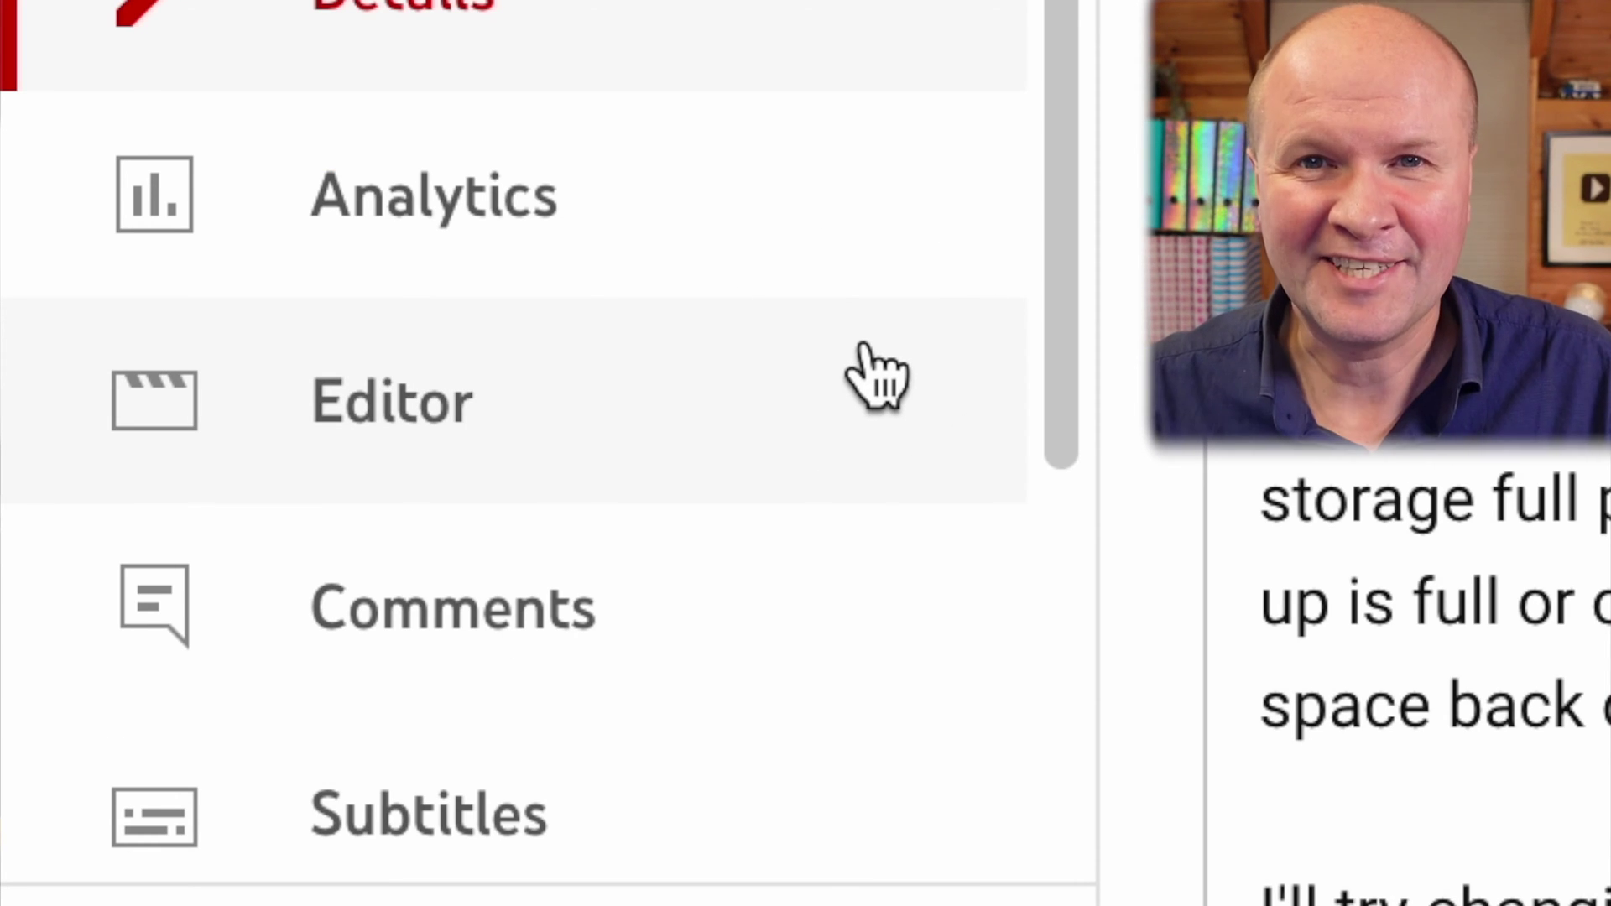
click(865, 345)
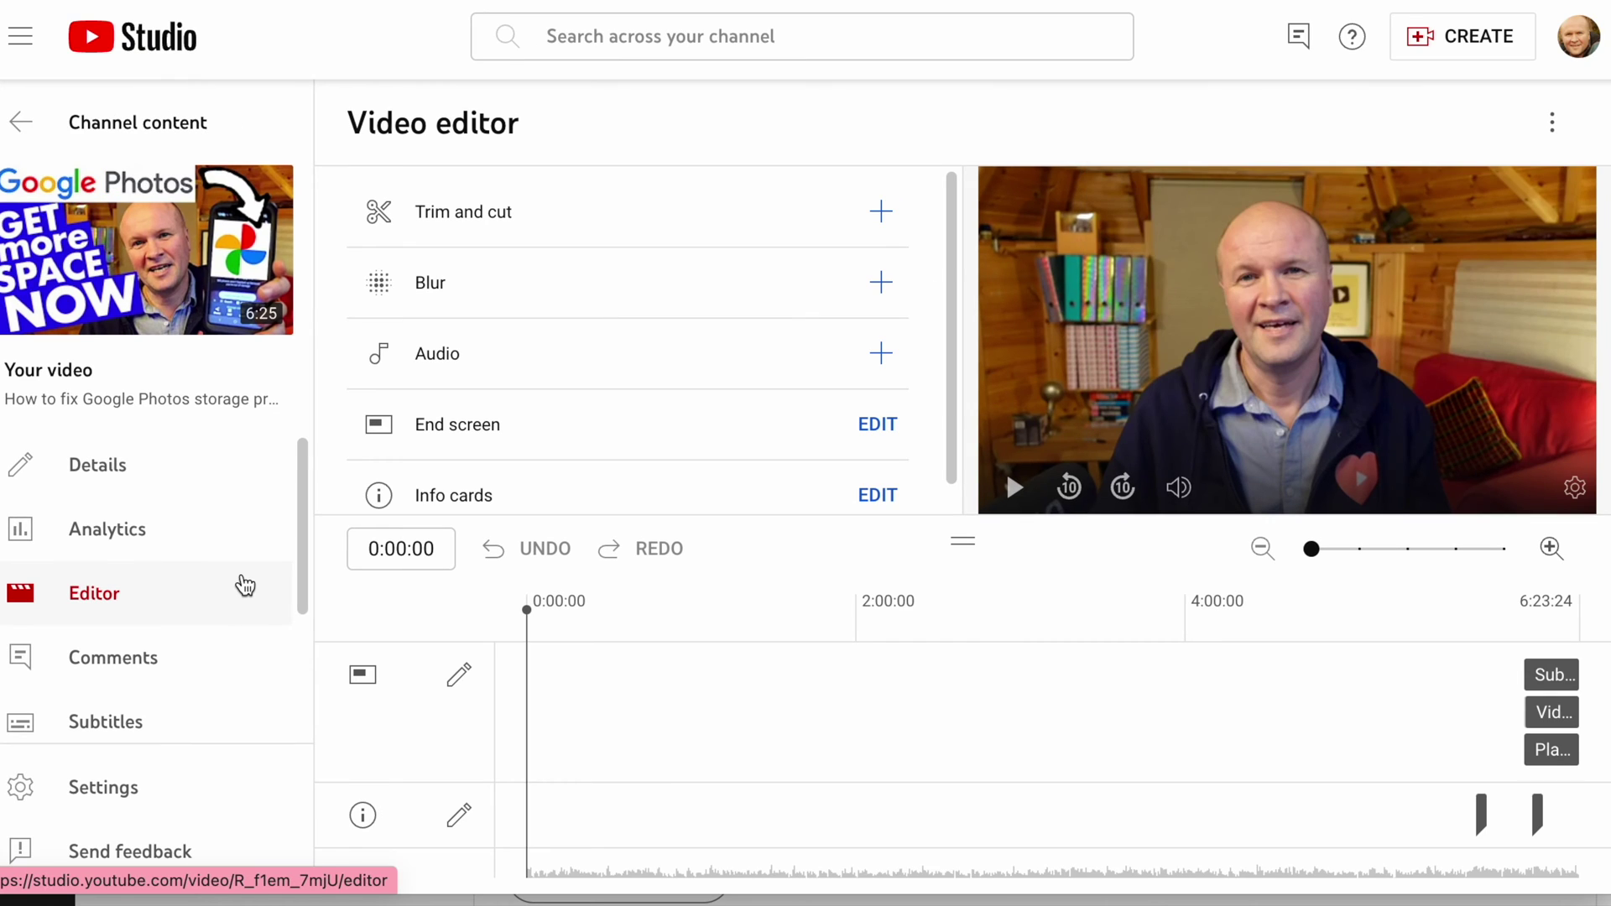
scroll(280, 605, down, 1)
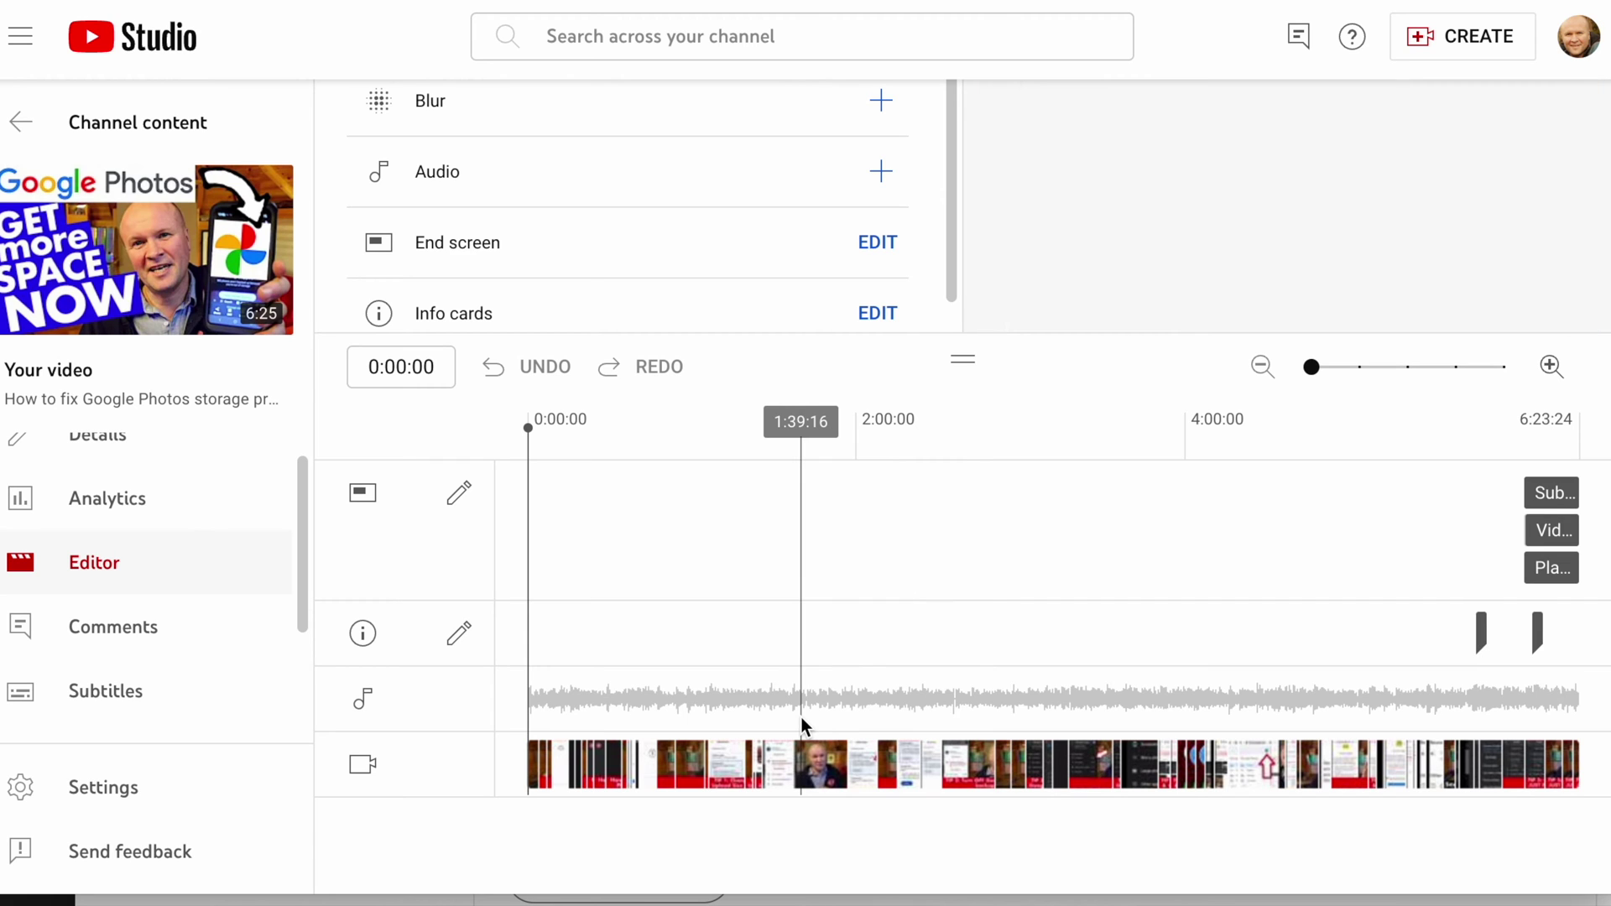
Zoom the timeline, jump to about 6:14, and play then pause the video's ending.
click(1552, 369)
click(1550, 367)
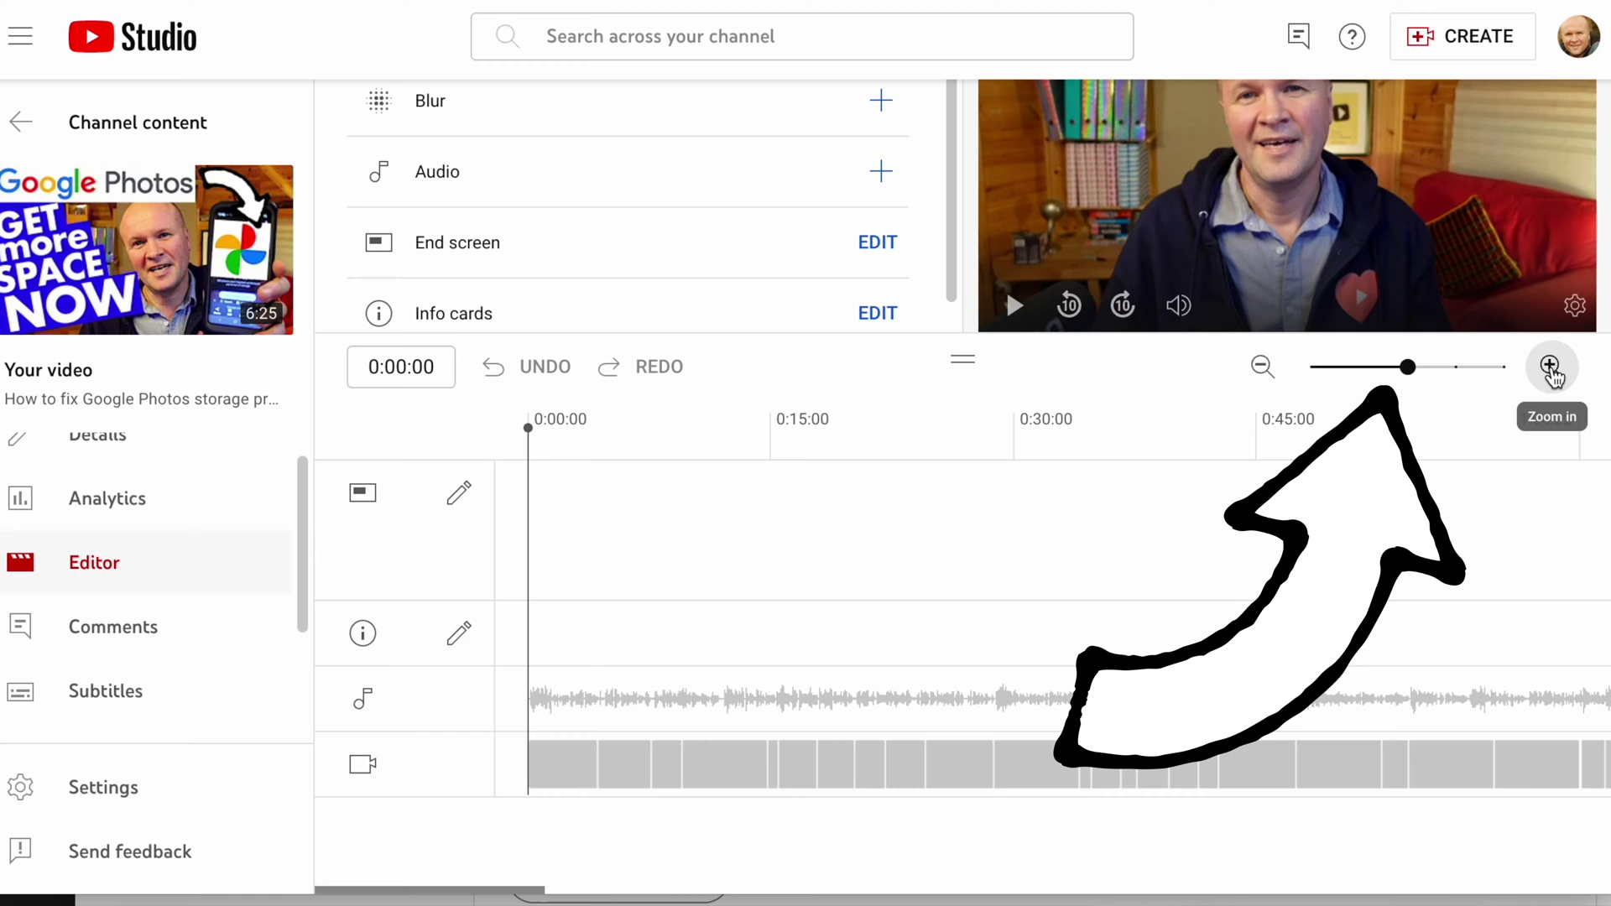
click(1550, 369)
click(1261, 369)
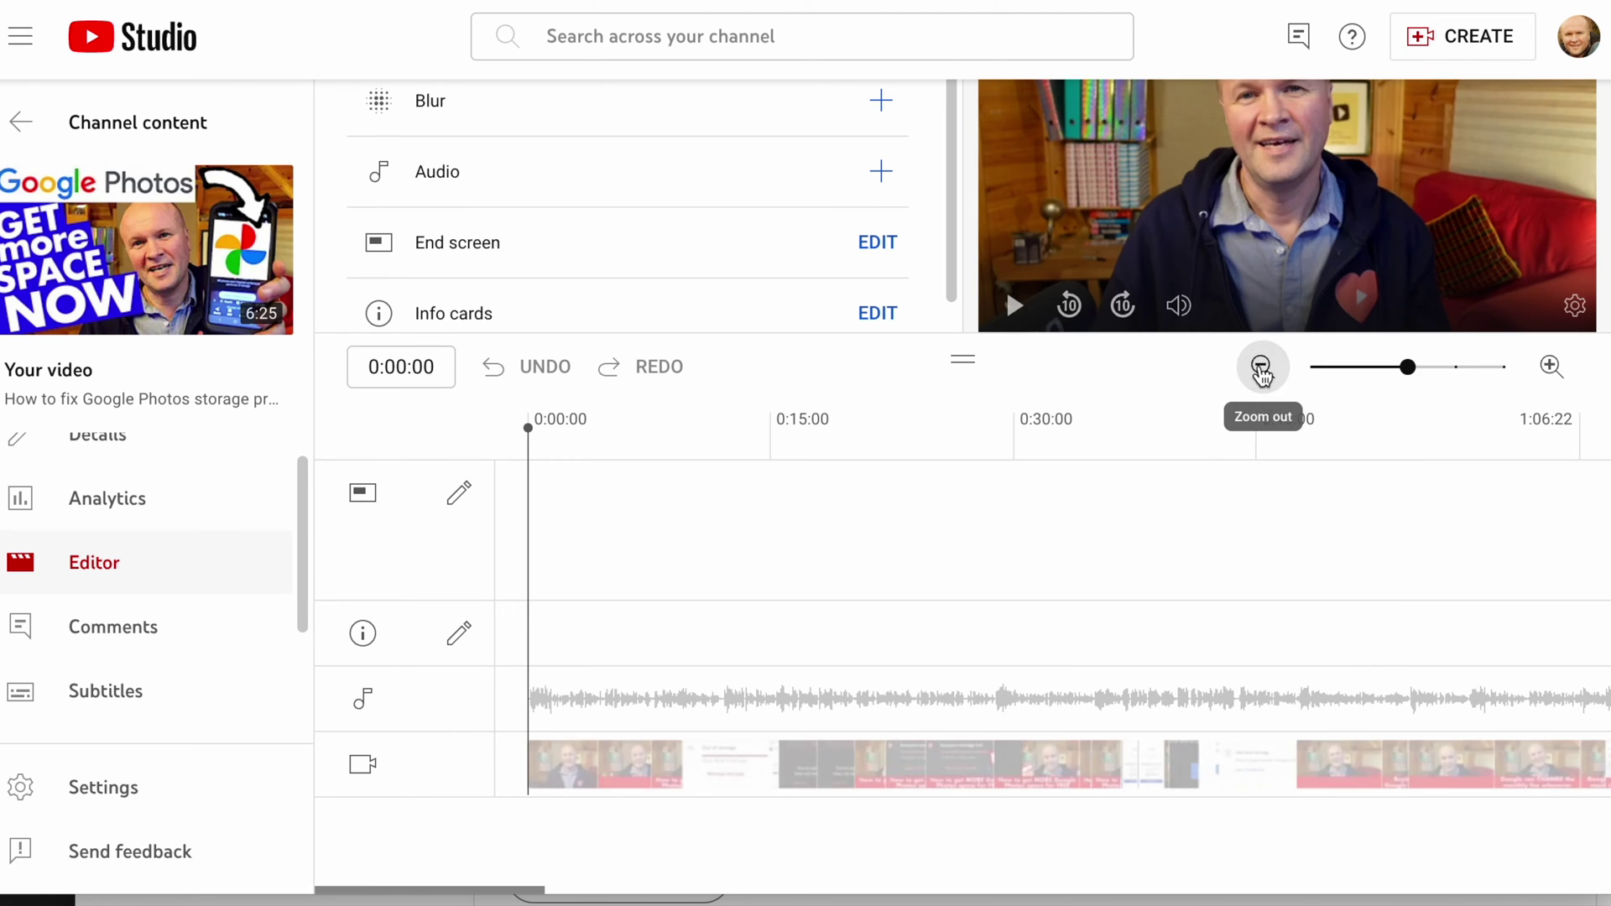
scroll(1186, 641, right, 10)
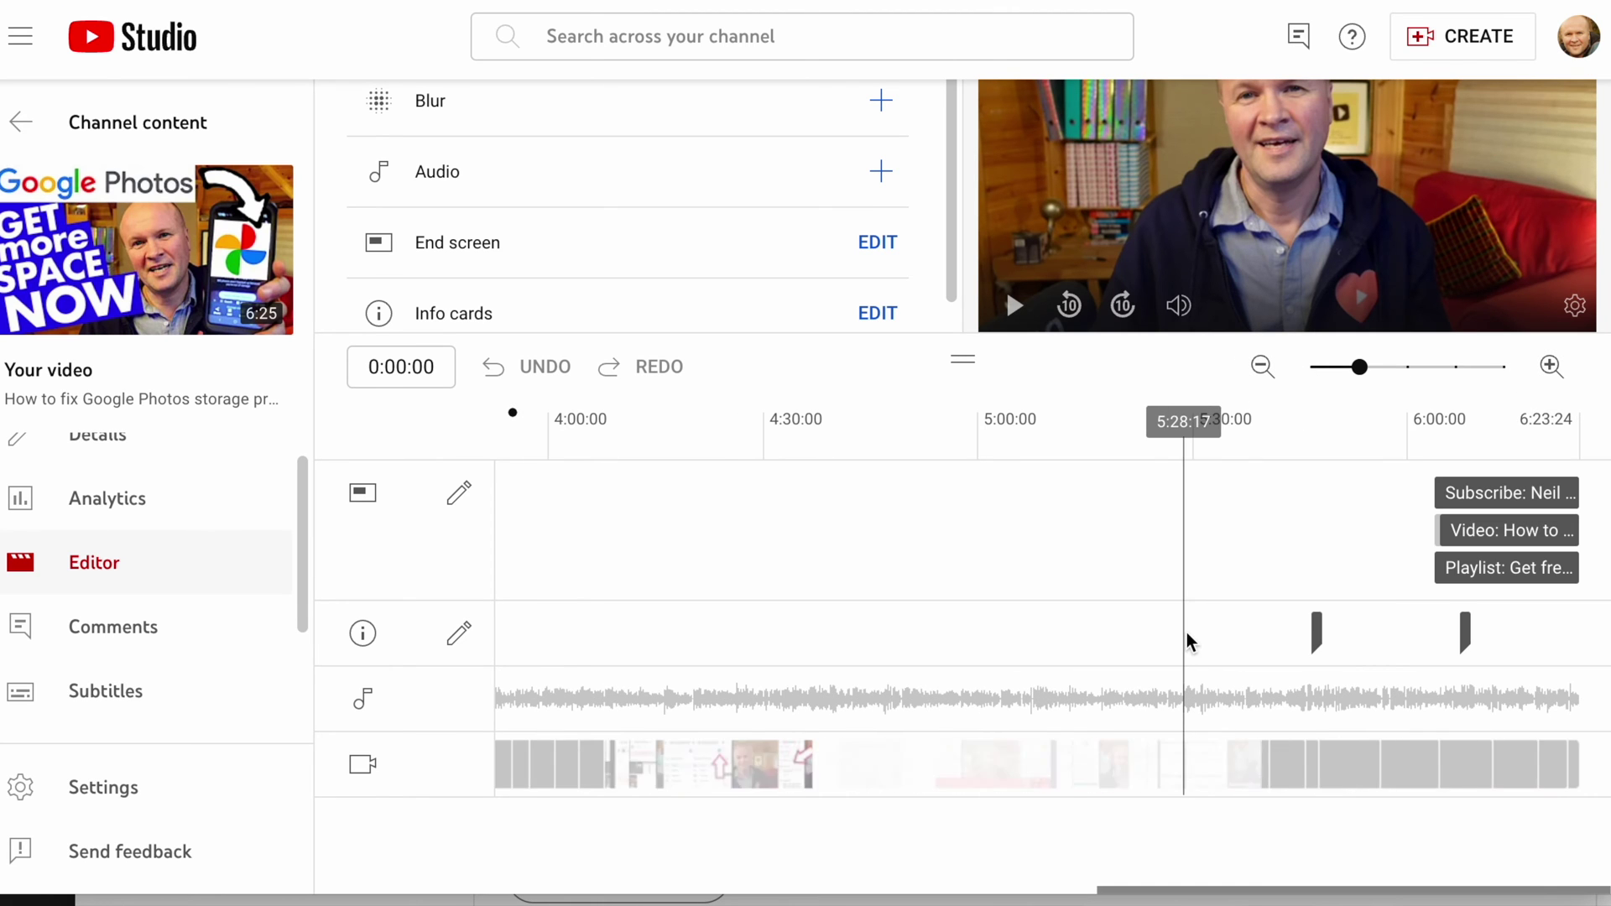
click(1514, 625)
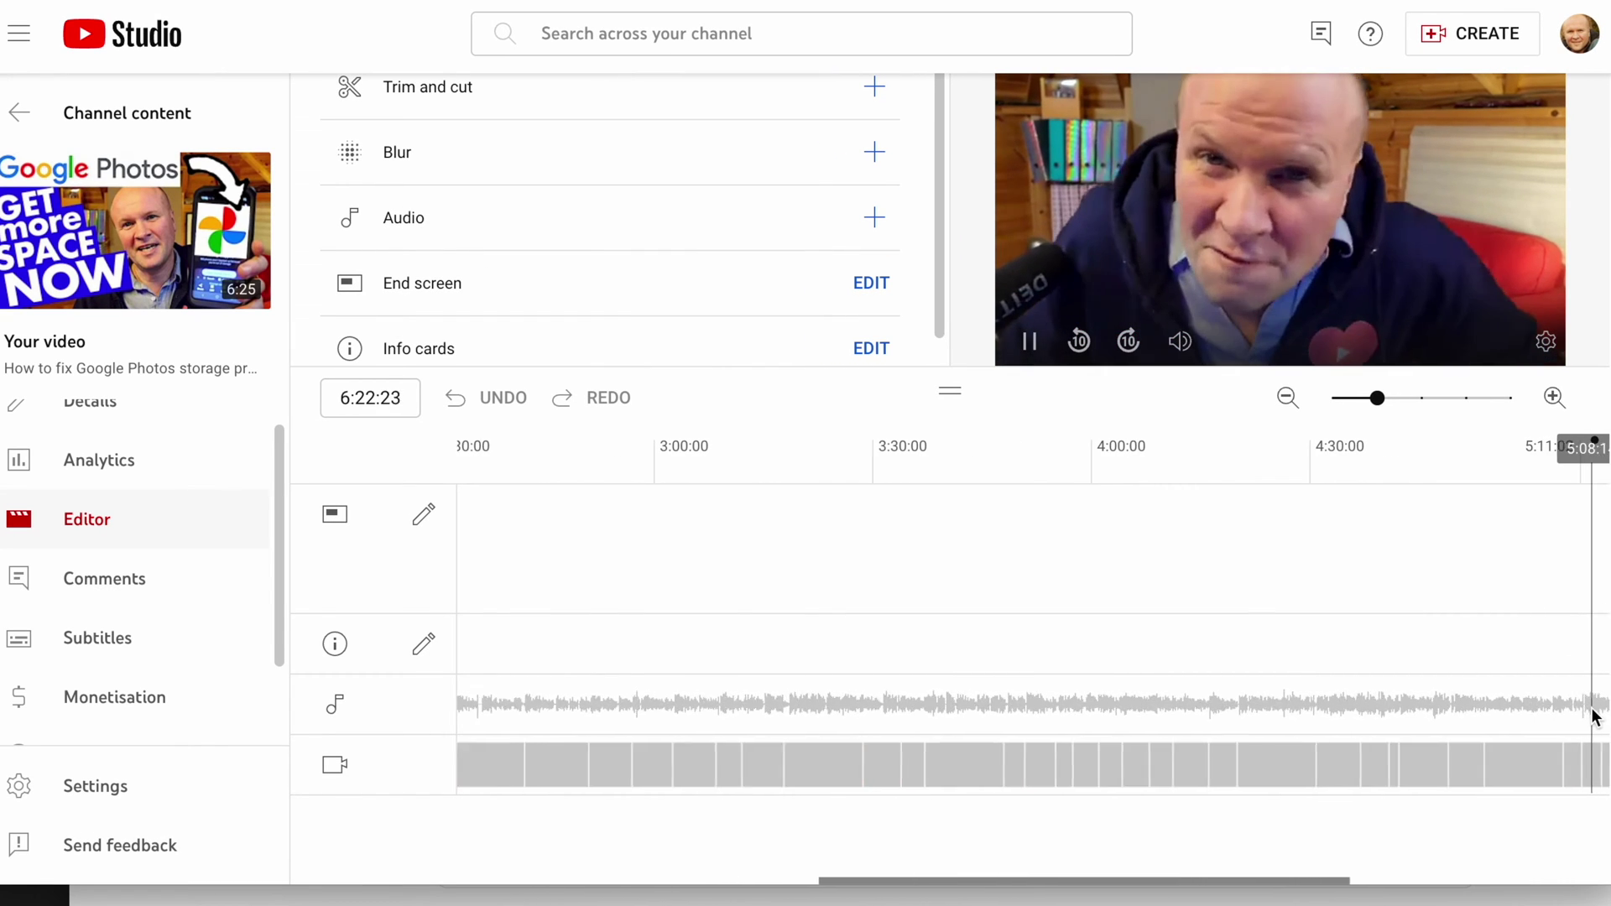
click(1030, 341)
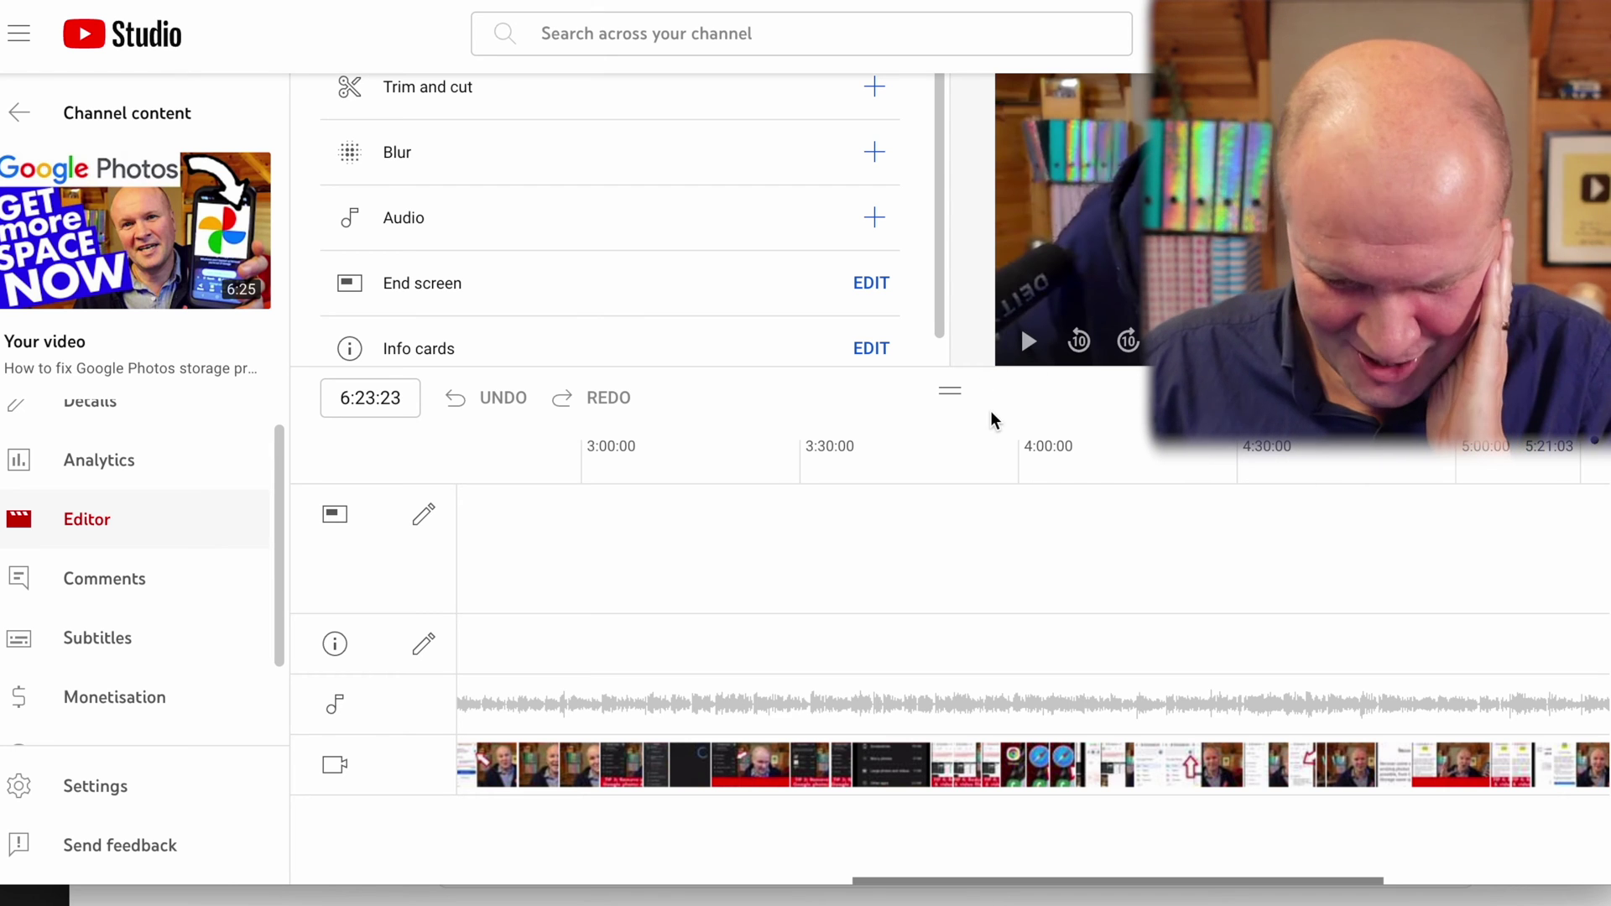
scroll(682, 252, up, 2)
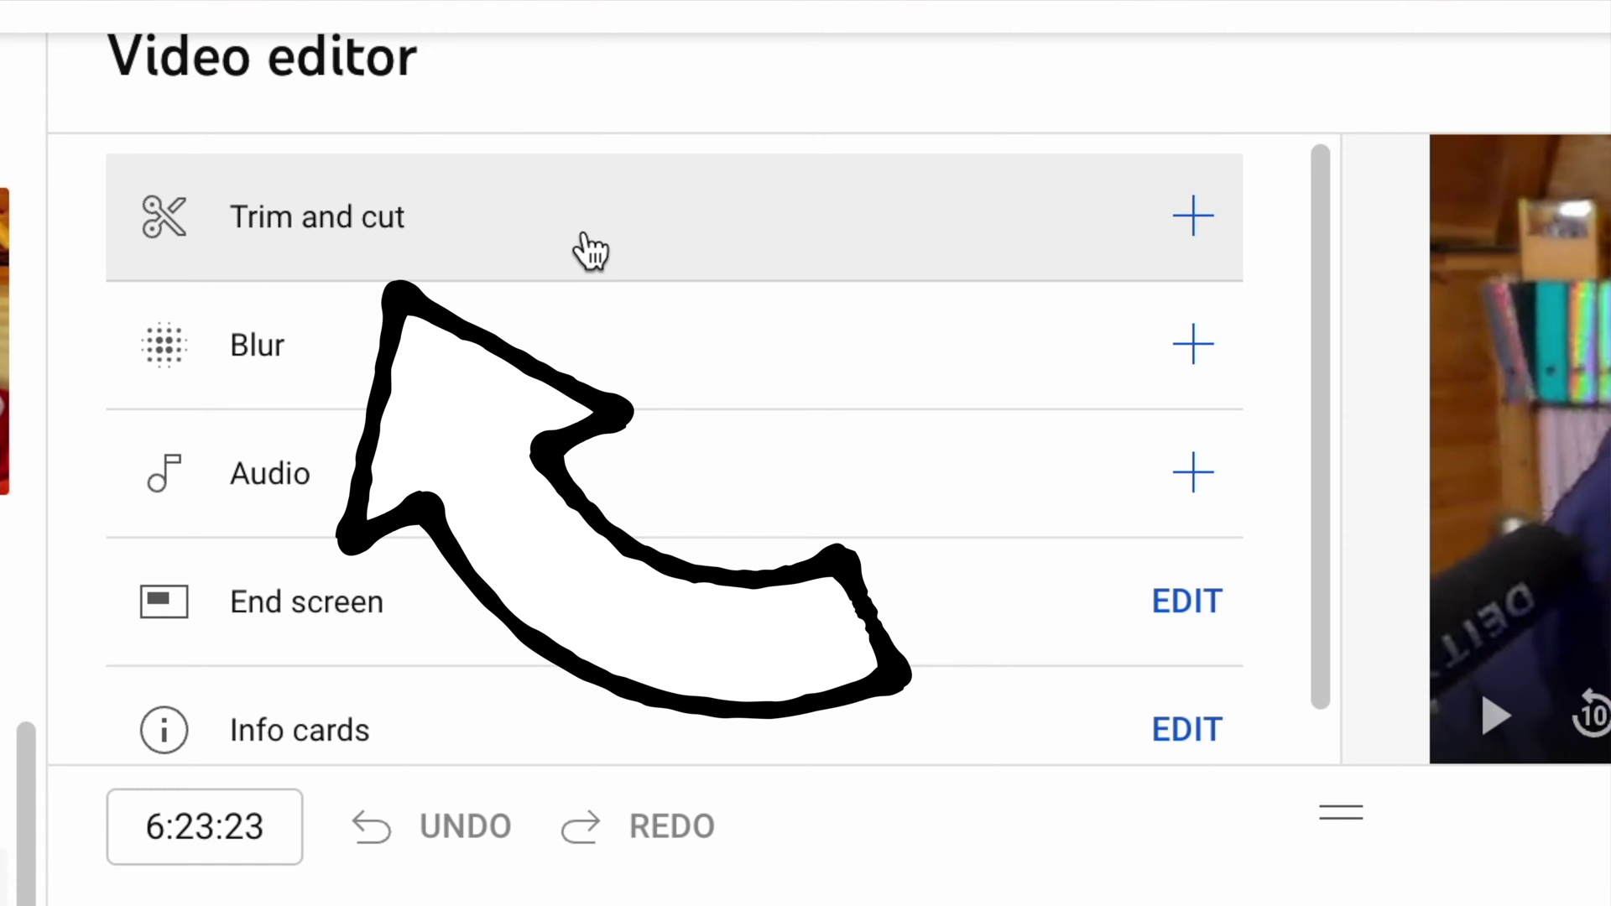
Start Trim and cut, test pulling the end to about 5:47, then restore it to the full end.
click(1183, 222)
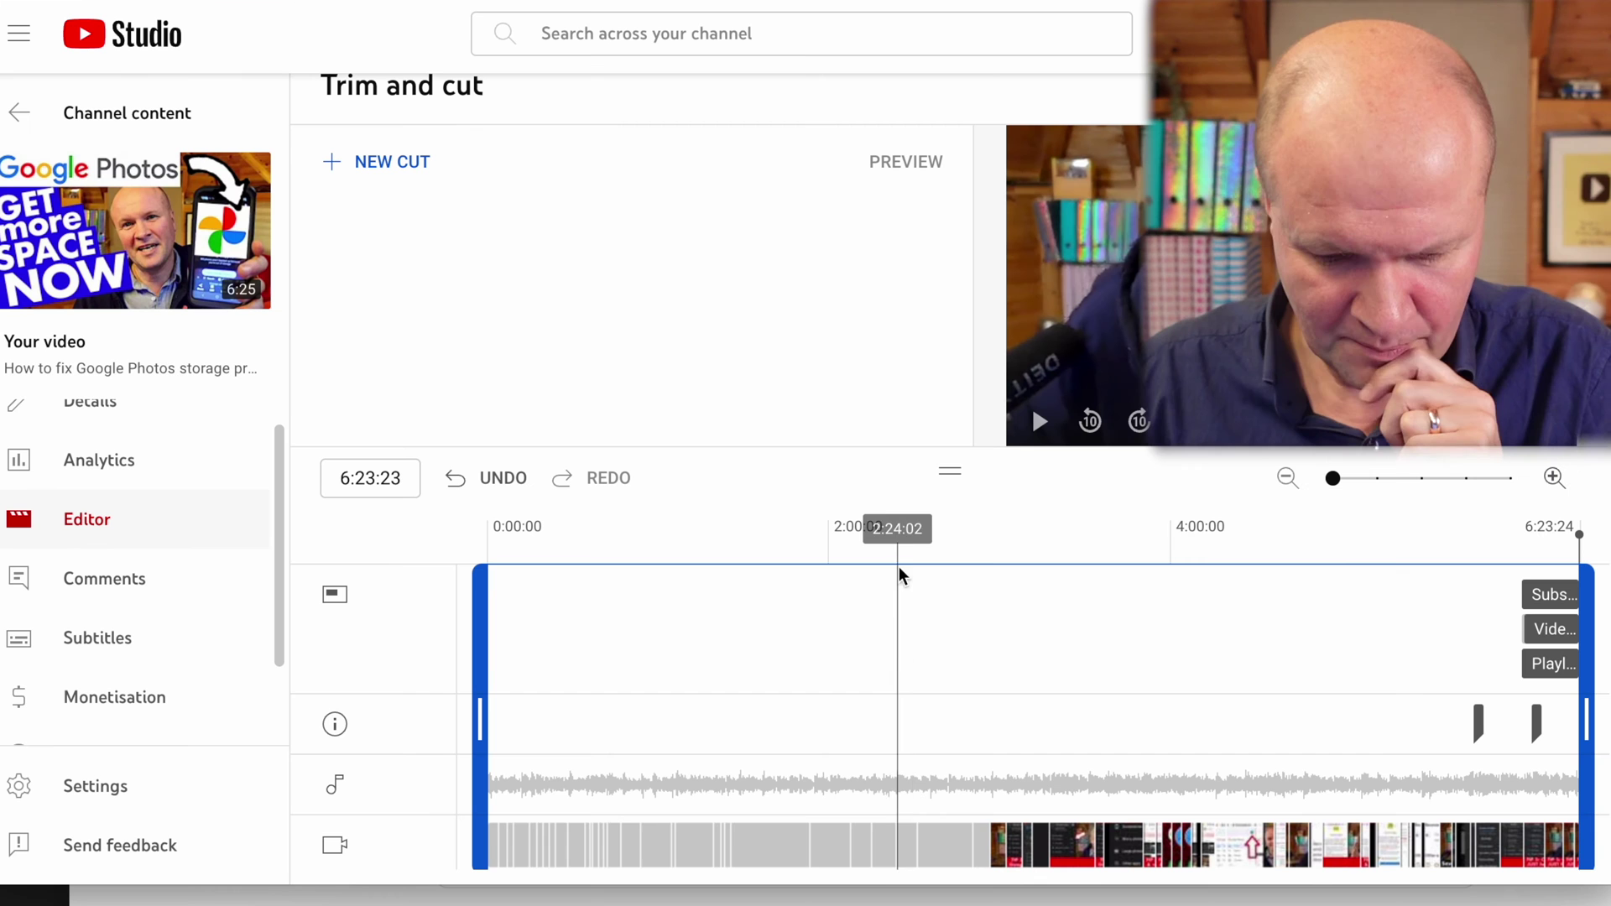
click(946, 693)
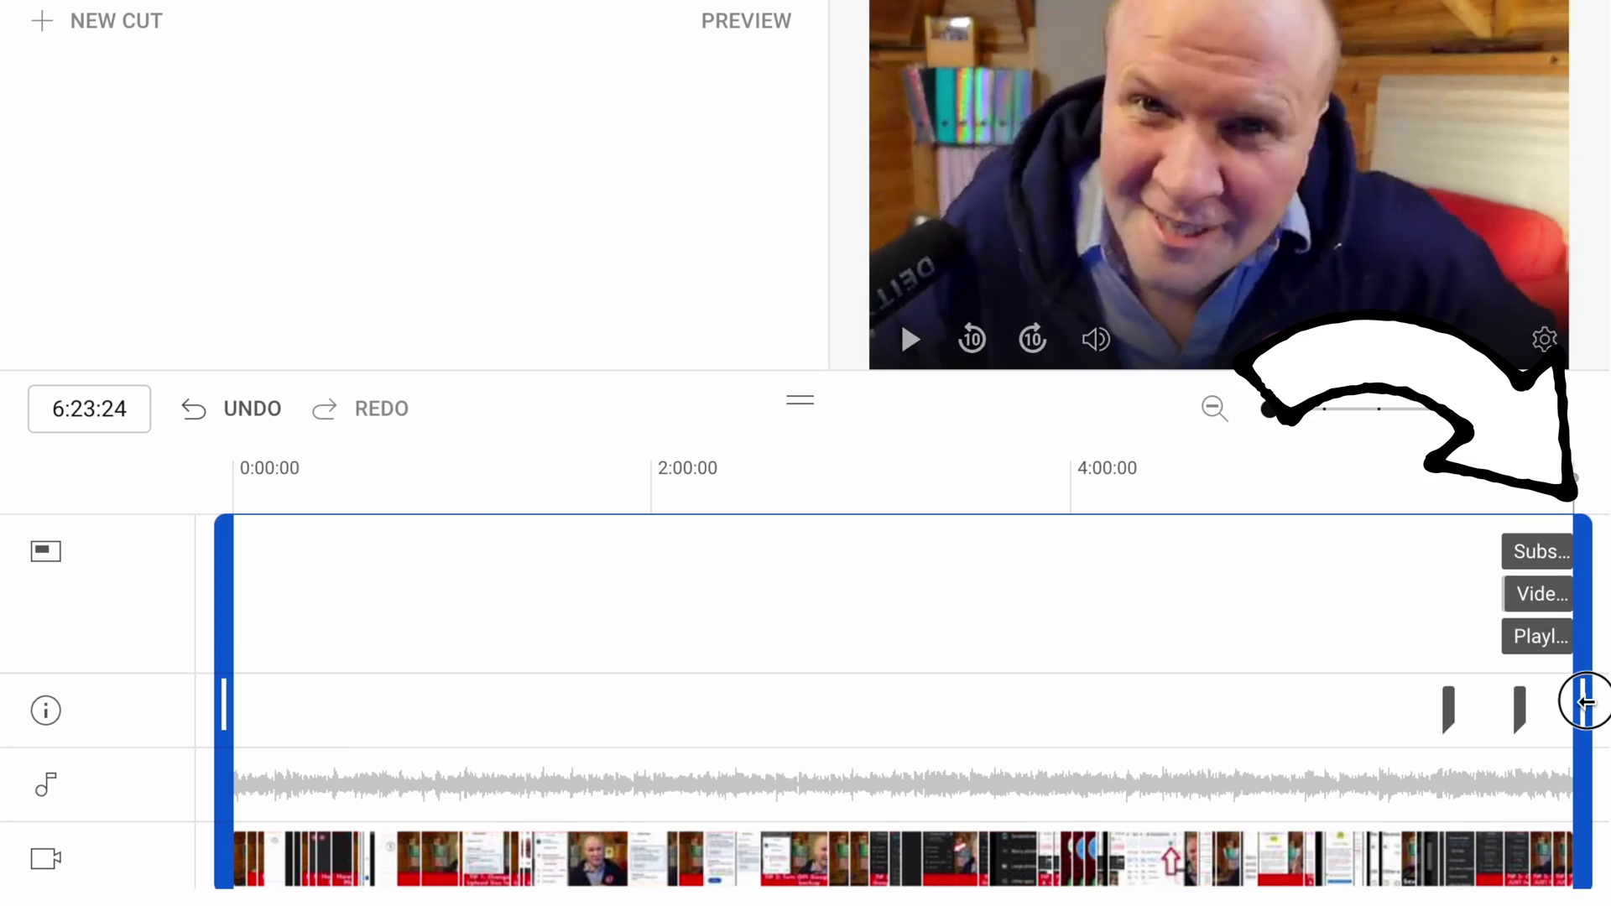
drag(1585, 702, 1402, 712)
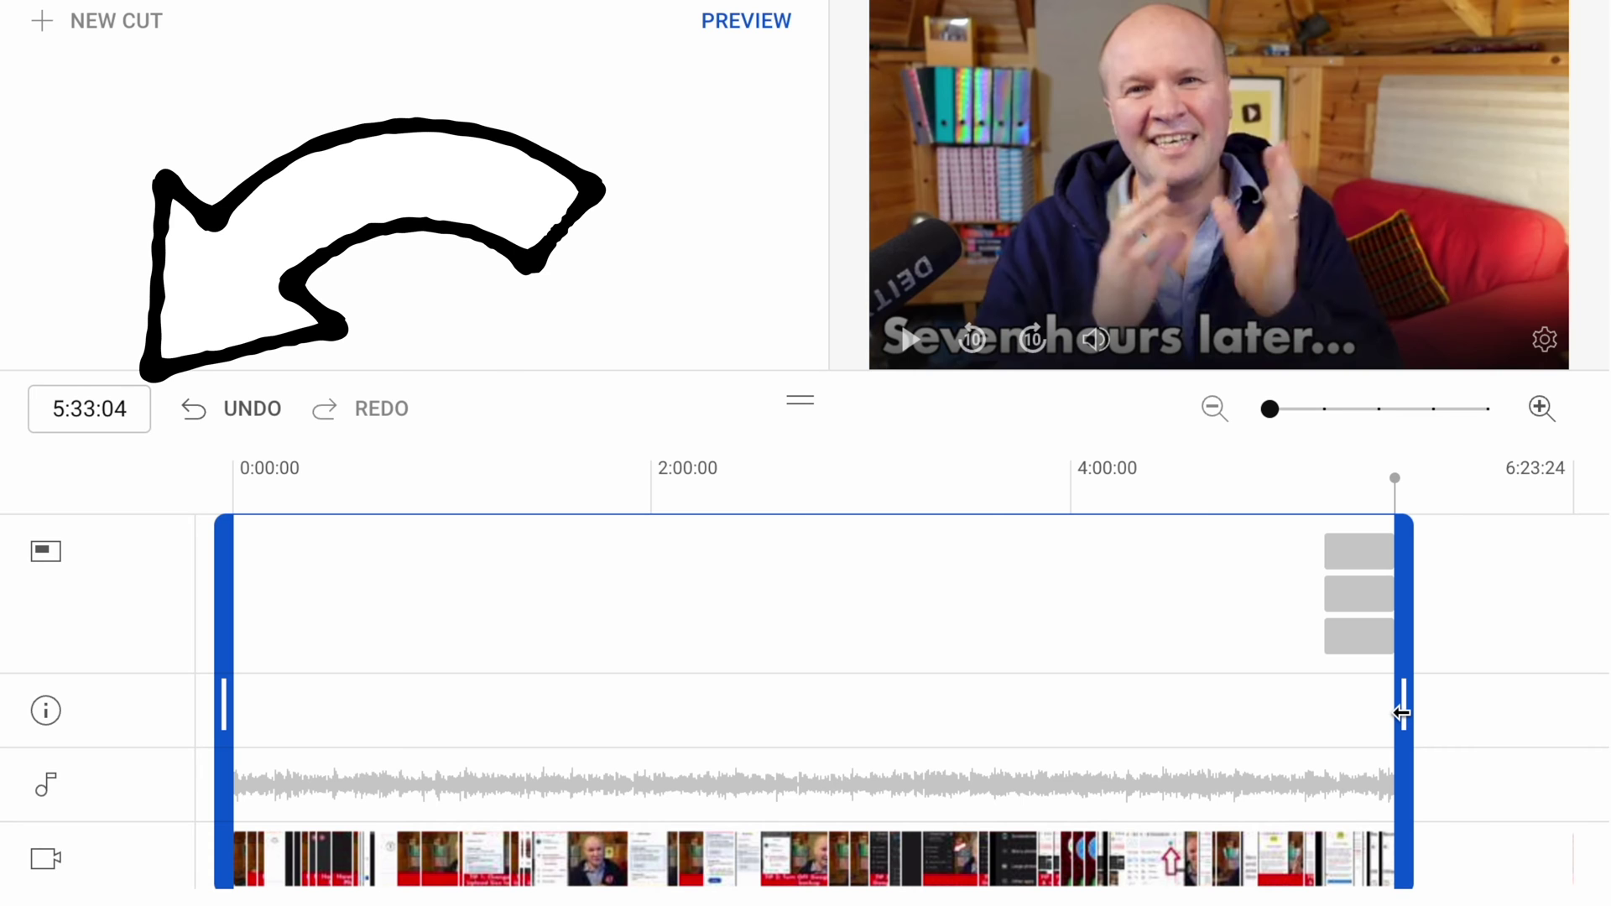
mouse_move(1402, 712)
mouse_down()
mouse_move(1564, 712)
mouse_move(1596, 728)
mouse_up()
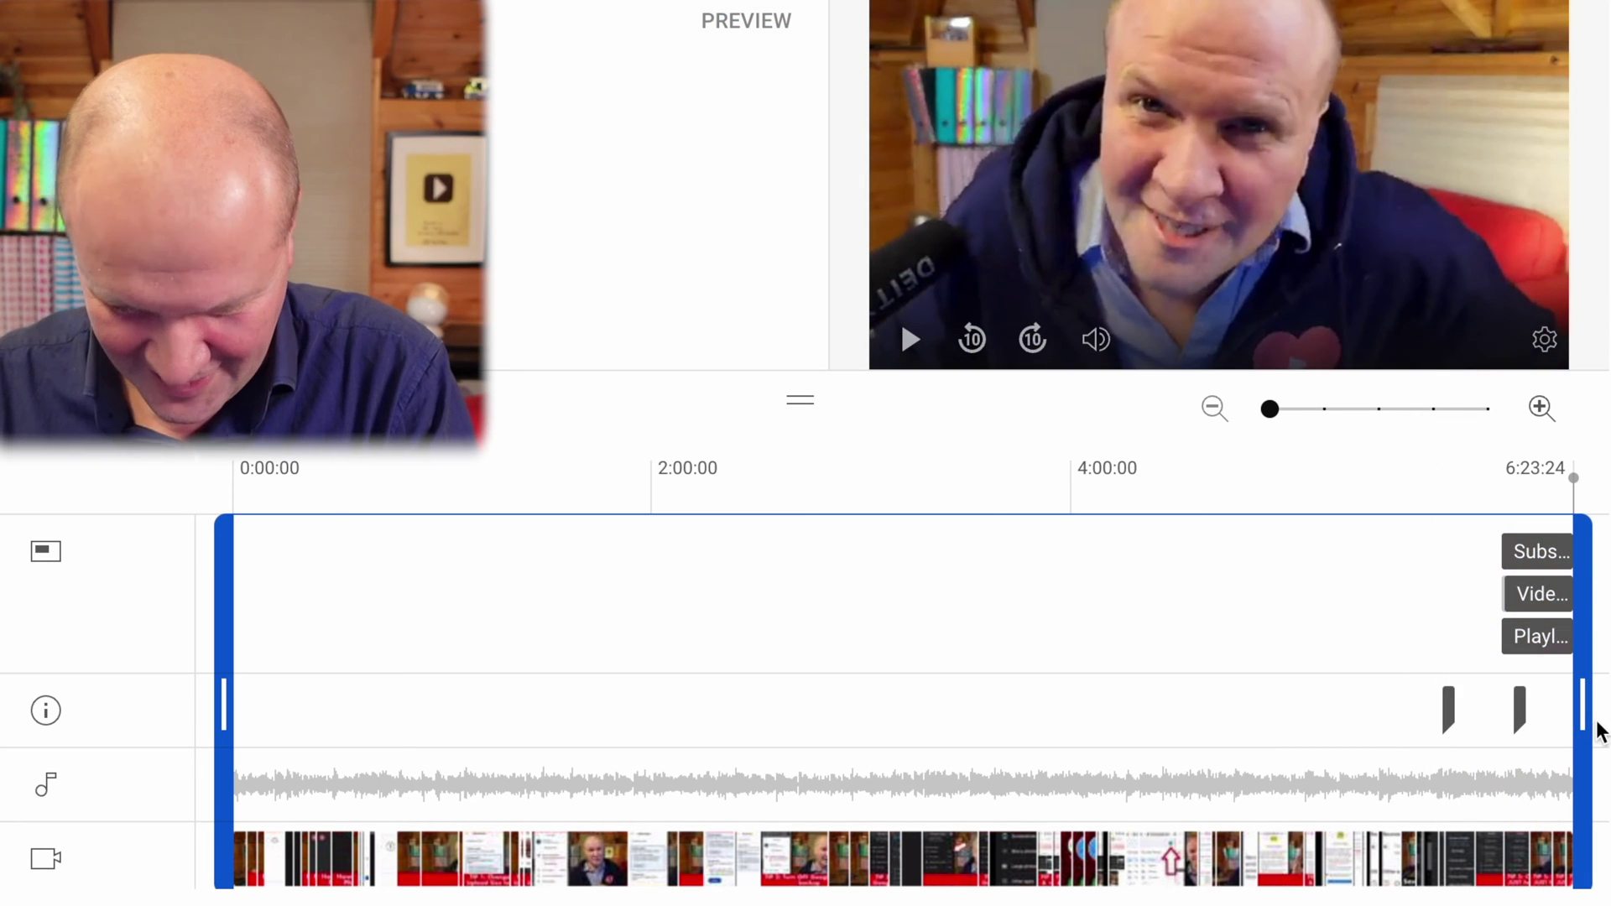
Zoom into the final minutes and play from about 6:01, stopping near 6:22.
click(1542, 410)
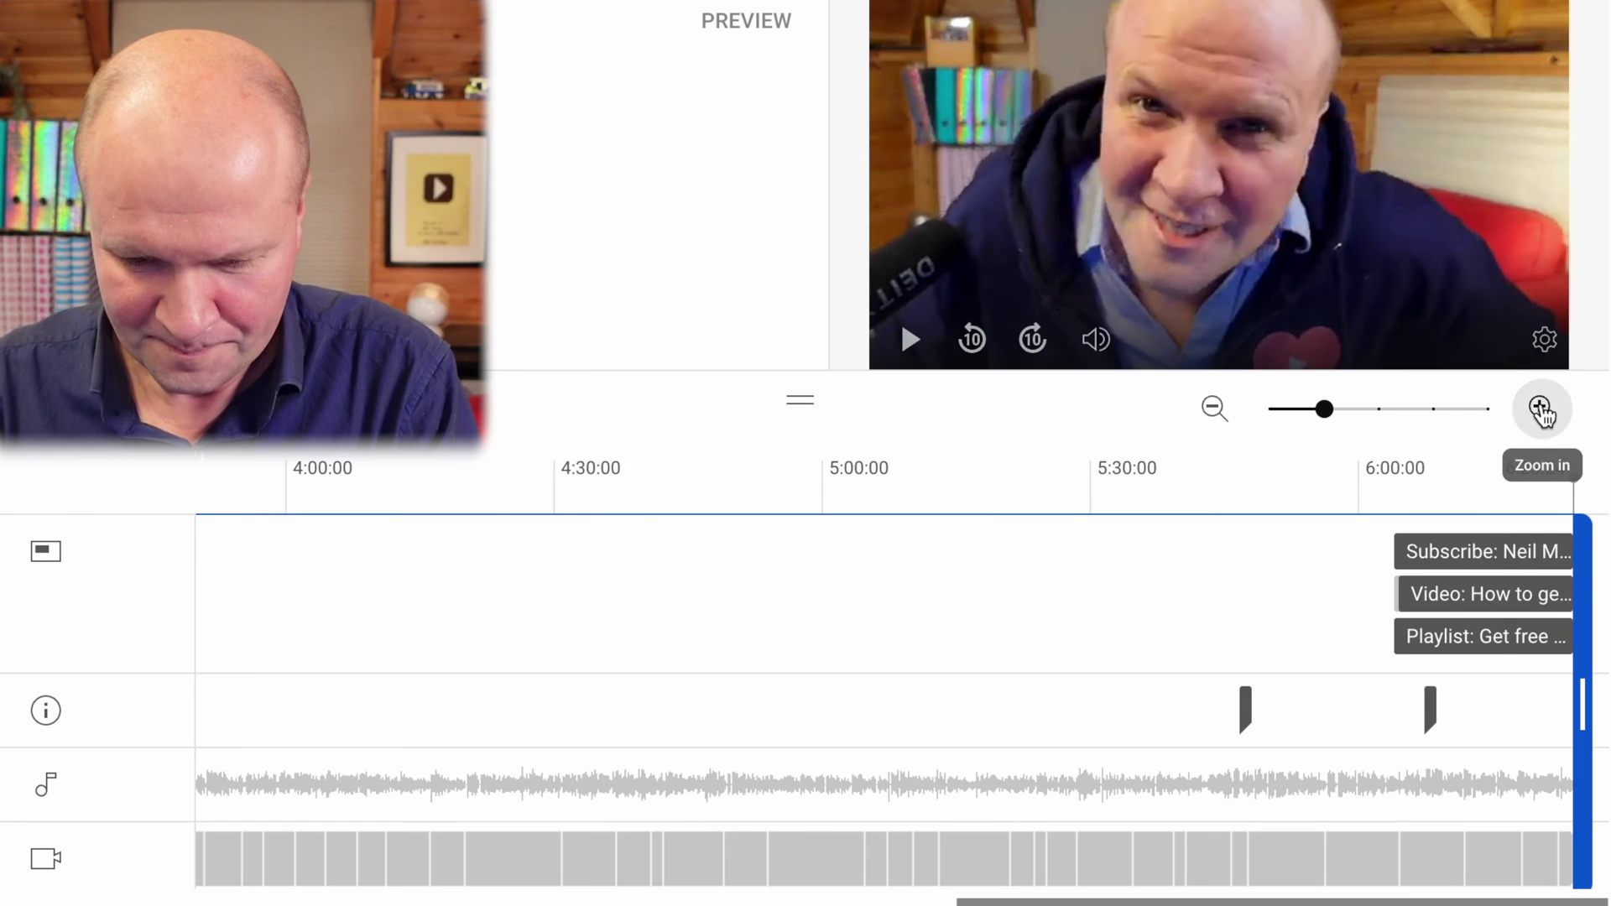
click(1541, 410)
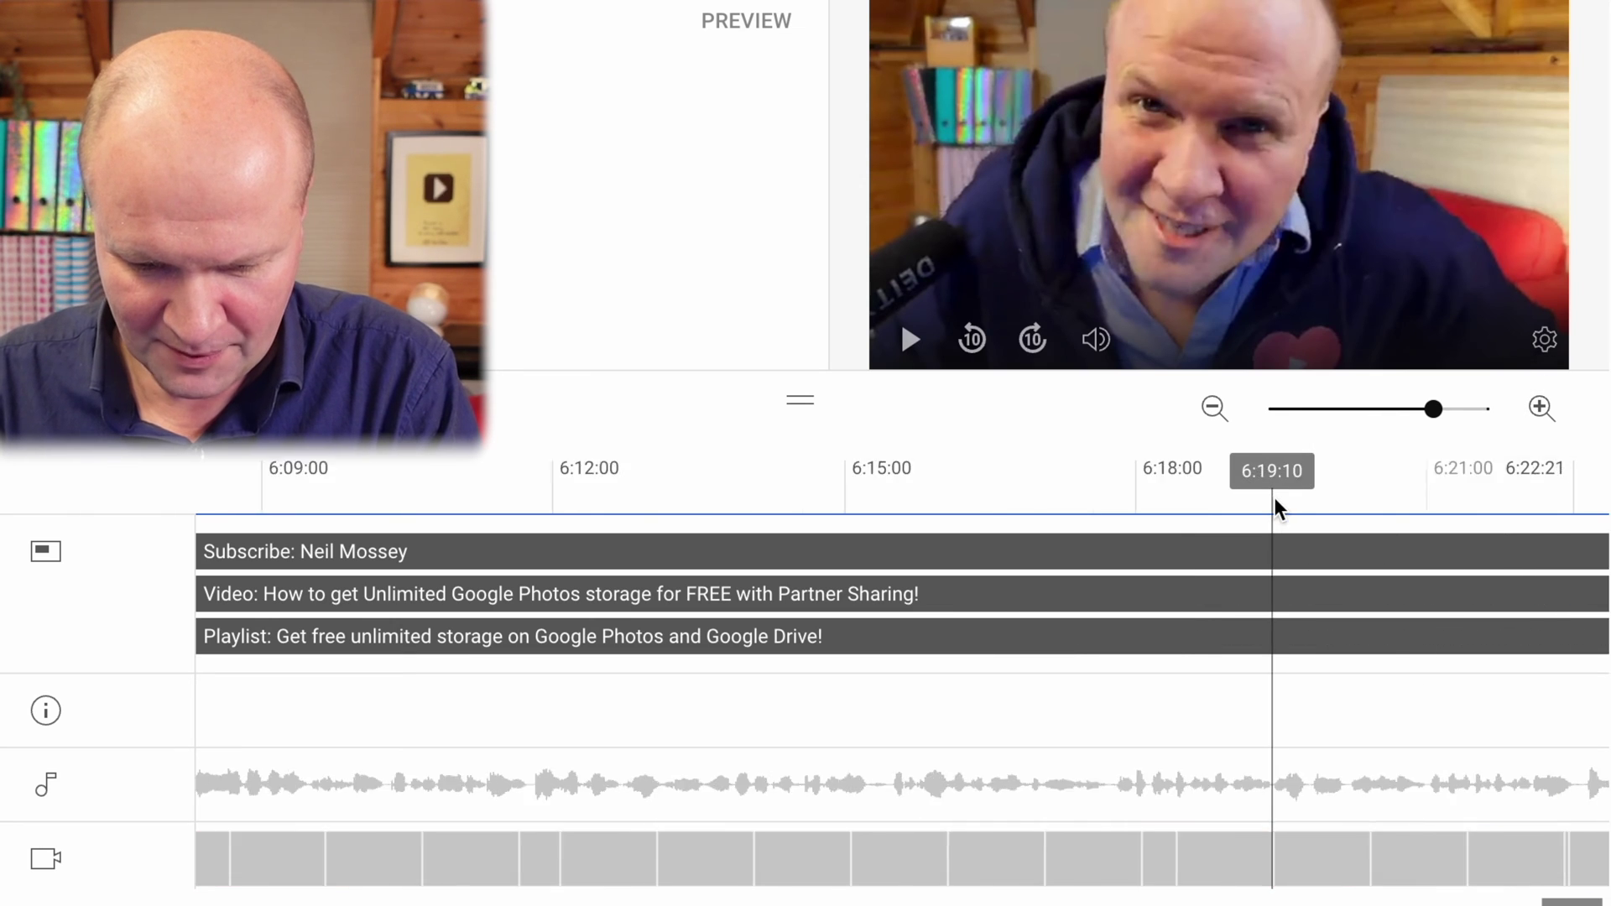
scroll(1276, 496, left, 10)
scroll(1275, 497, right, 5)
click(1227, 495)
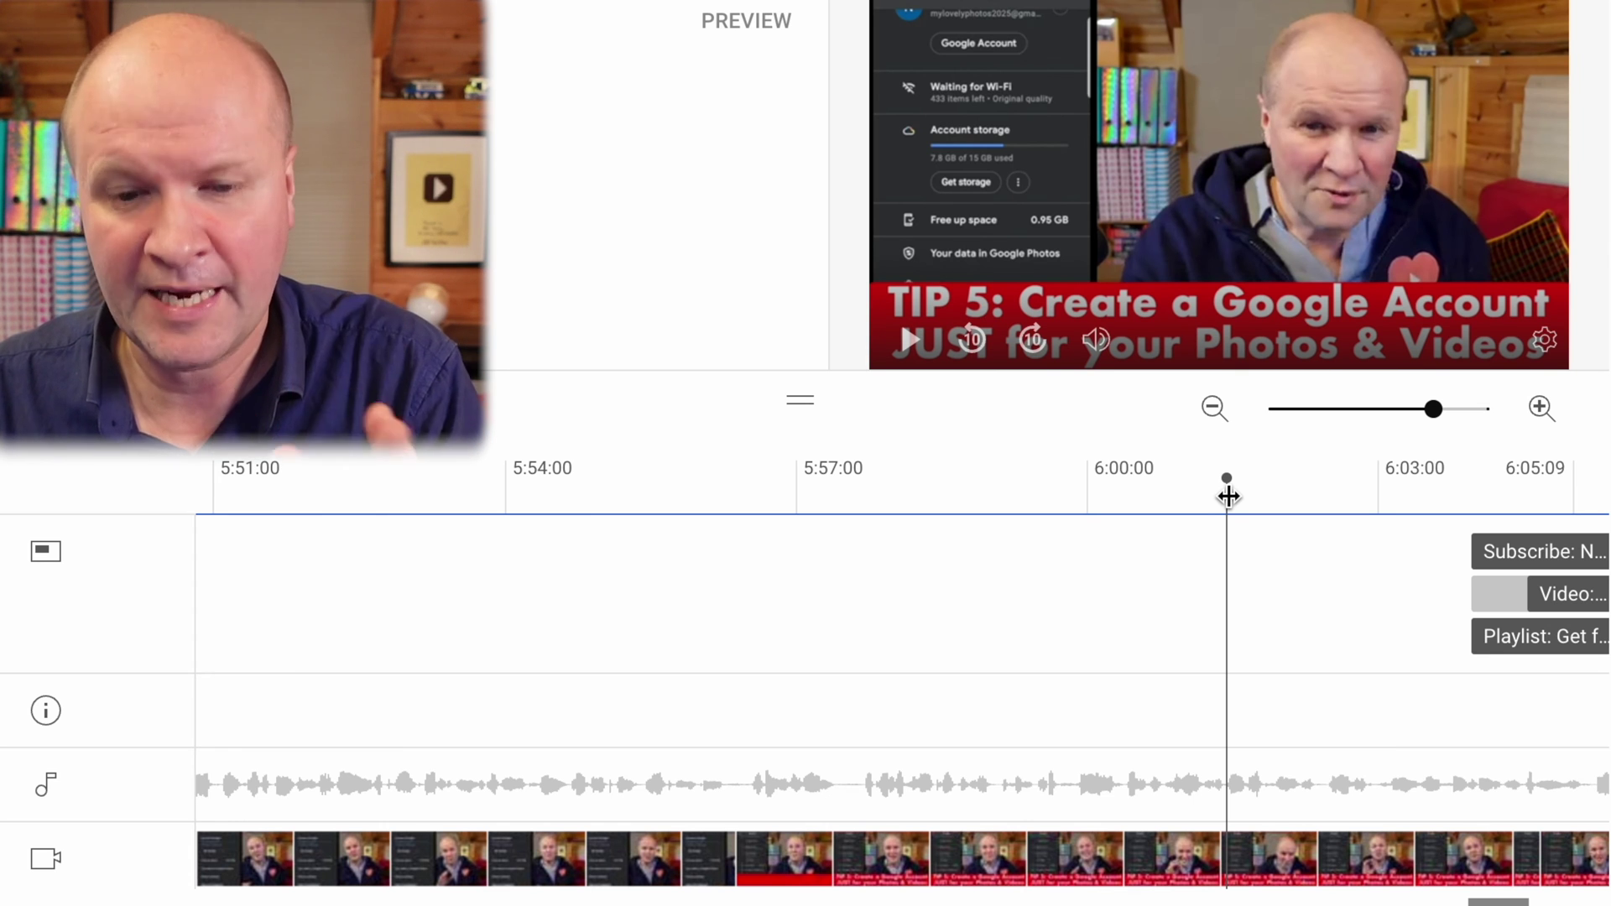
key(space)
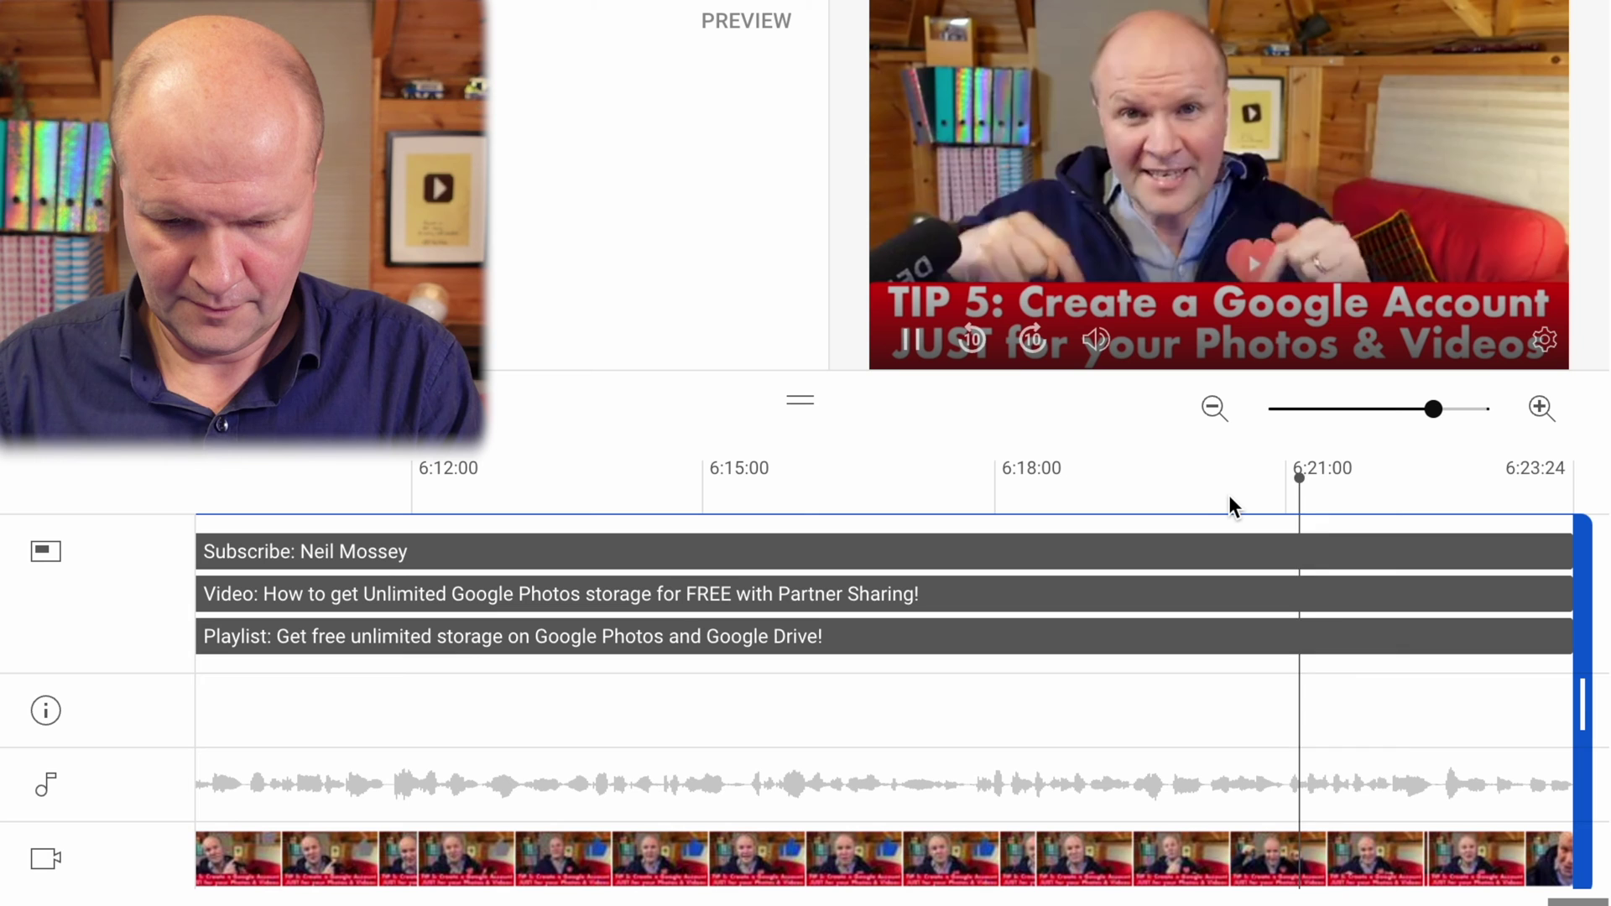
key(space)
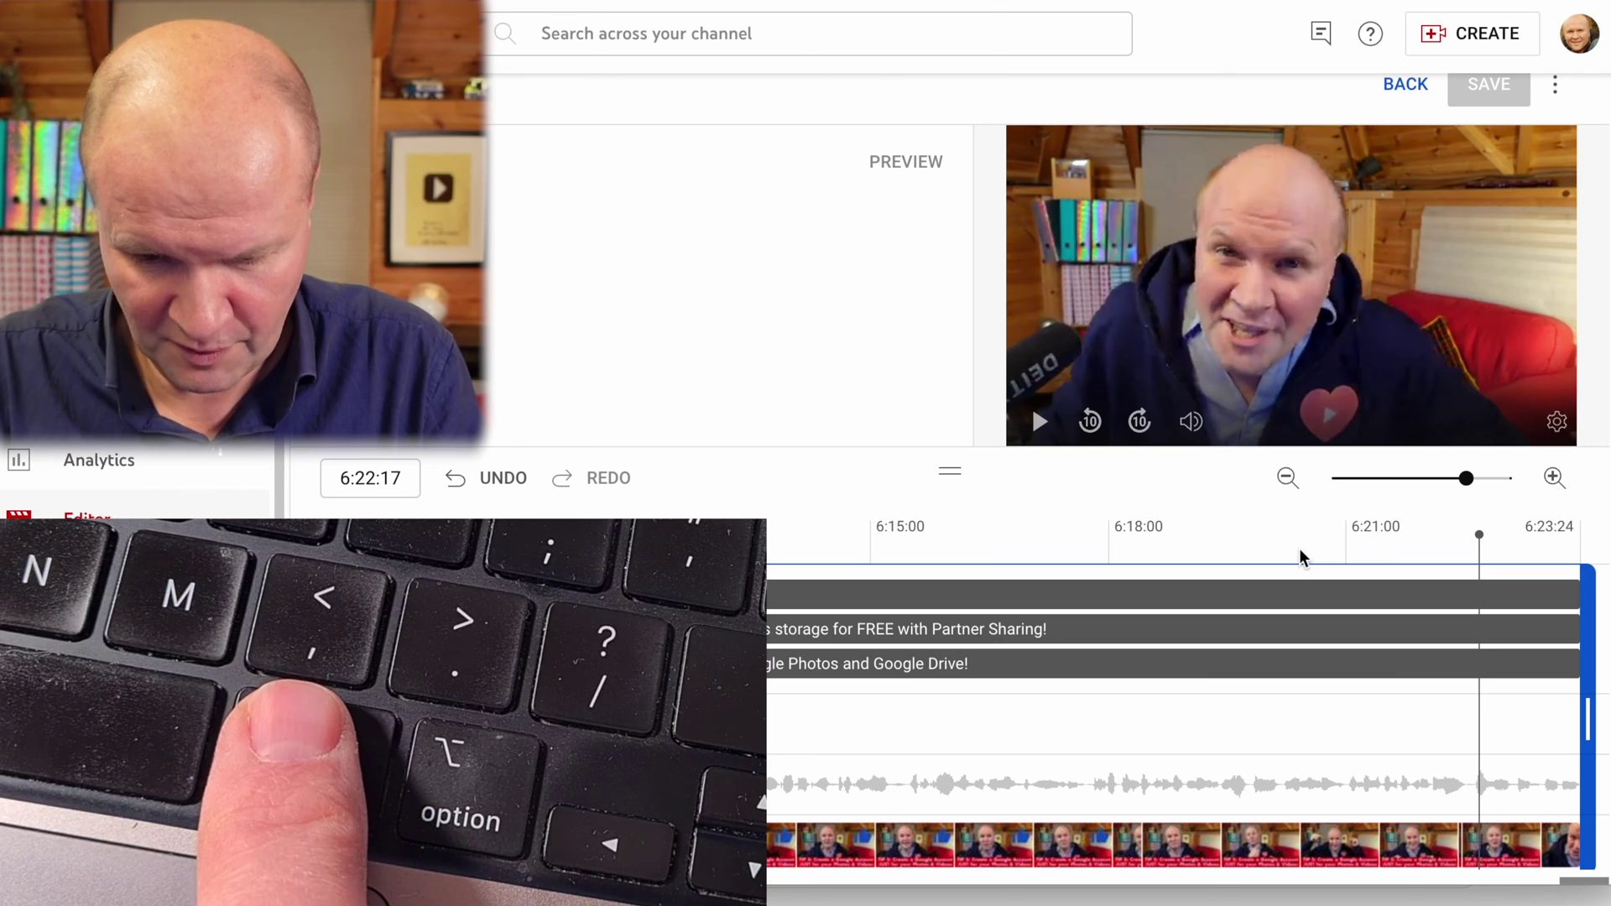
Step the playhead frame by frame until it rests exactly at 6:22:10.
key(comma)
key(comma)
key(comma)
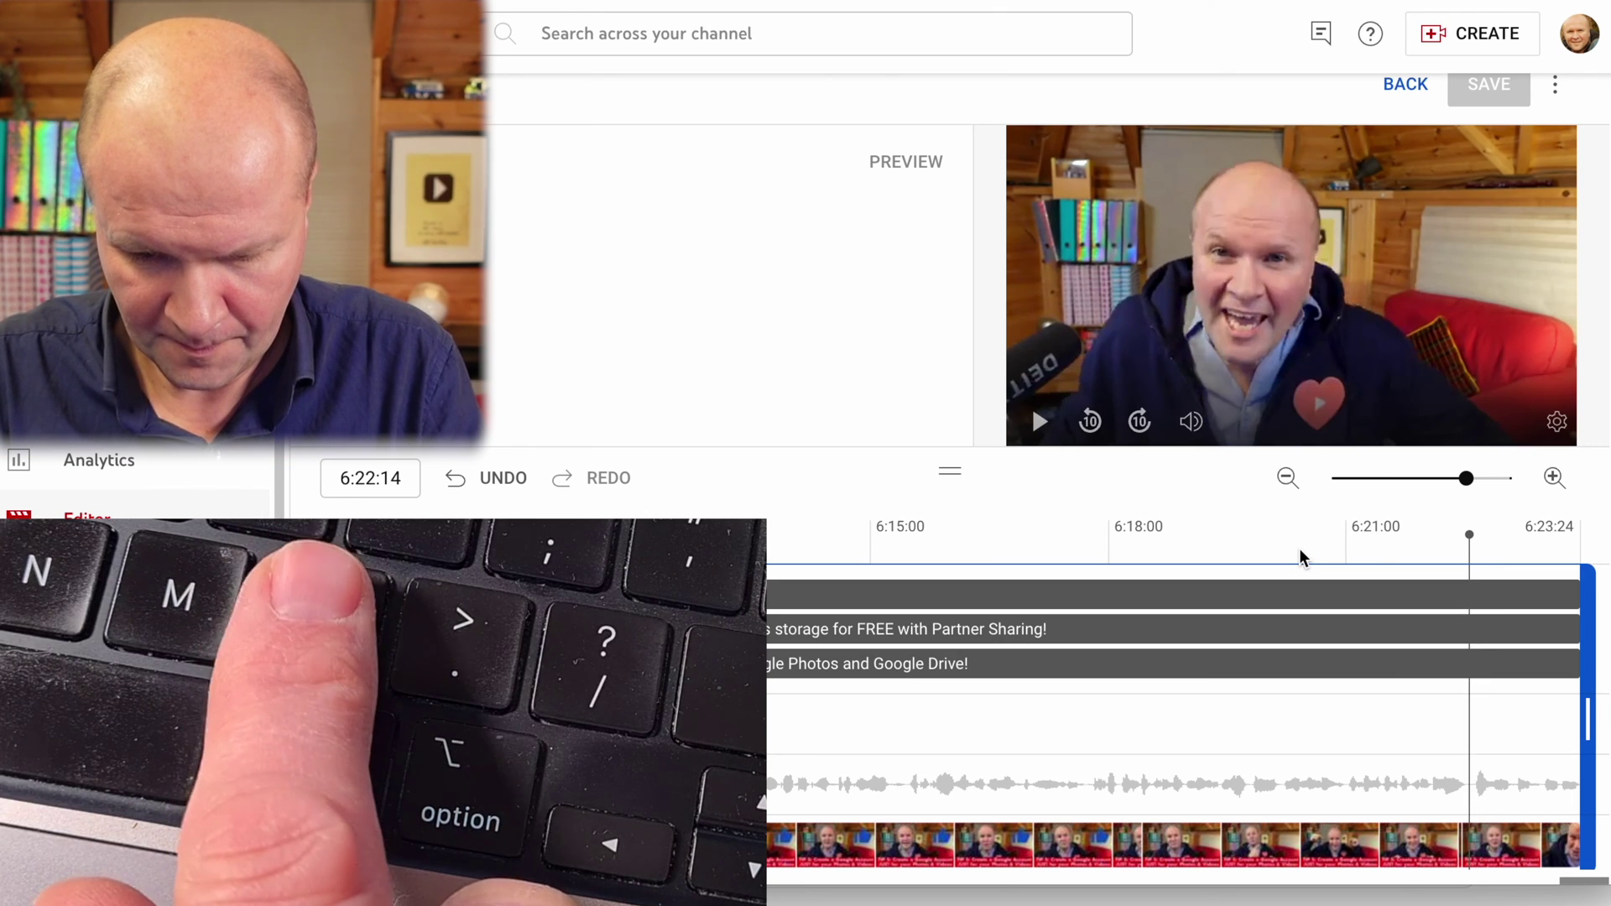
key(comma)
key(comma)
key(comma)
key(comma)
key(comma)
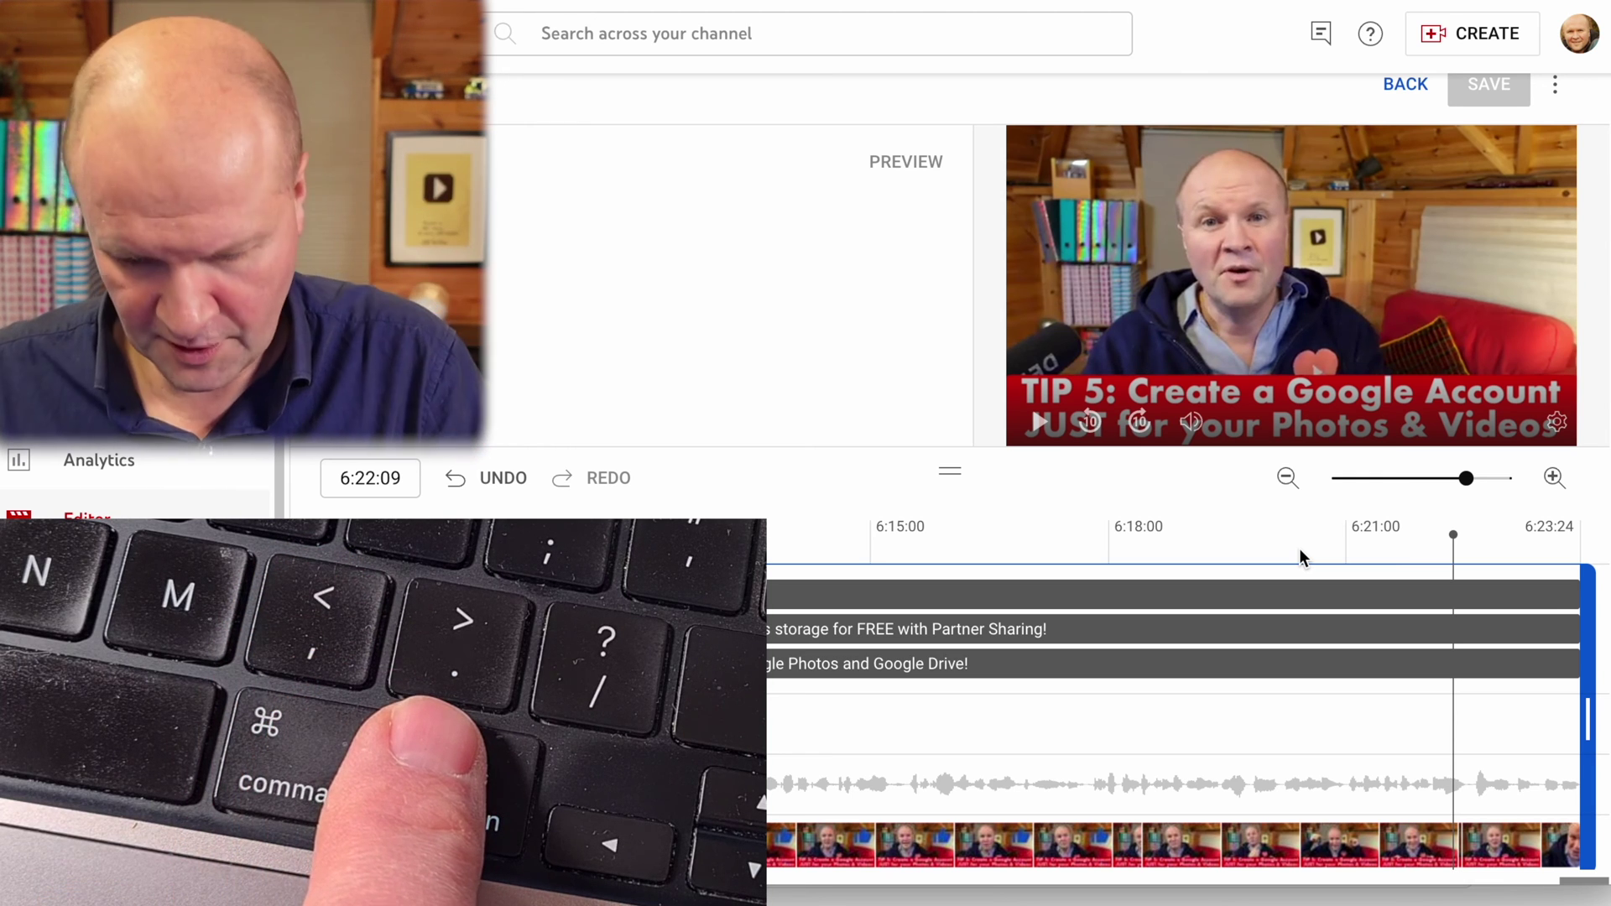
key(period)
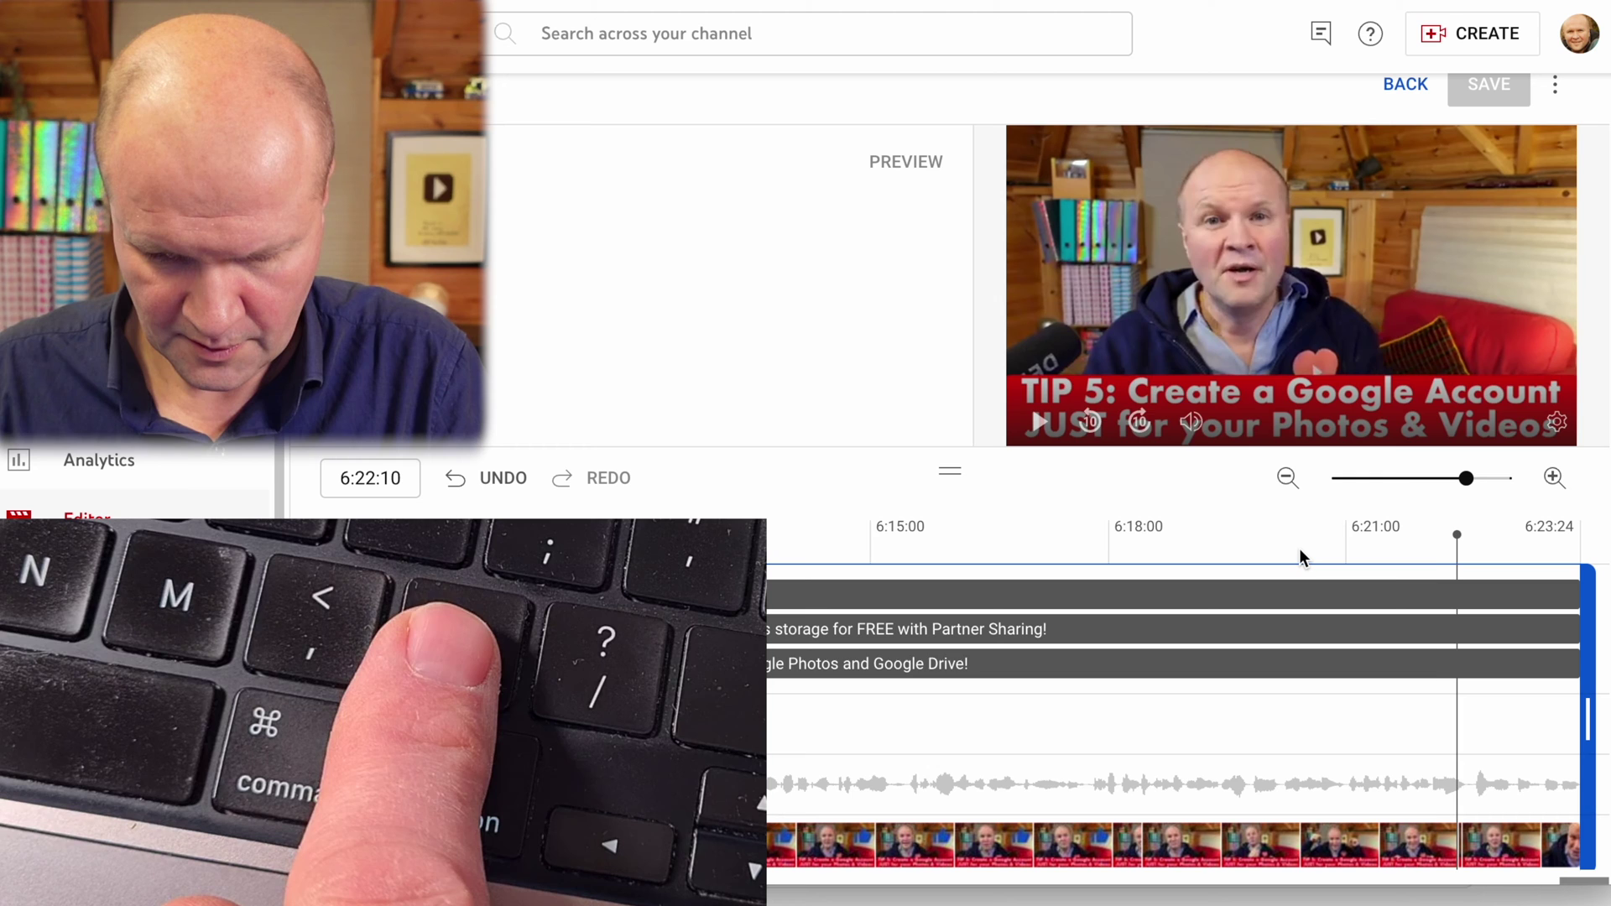
key(period)
key(comma)
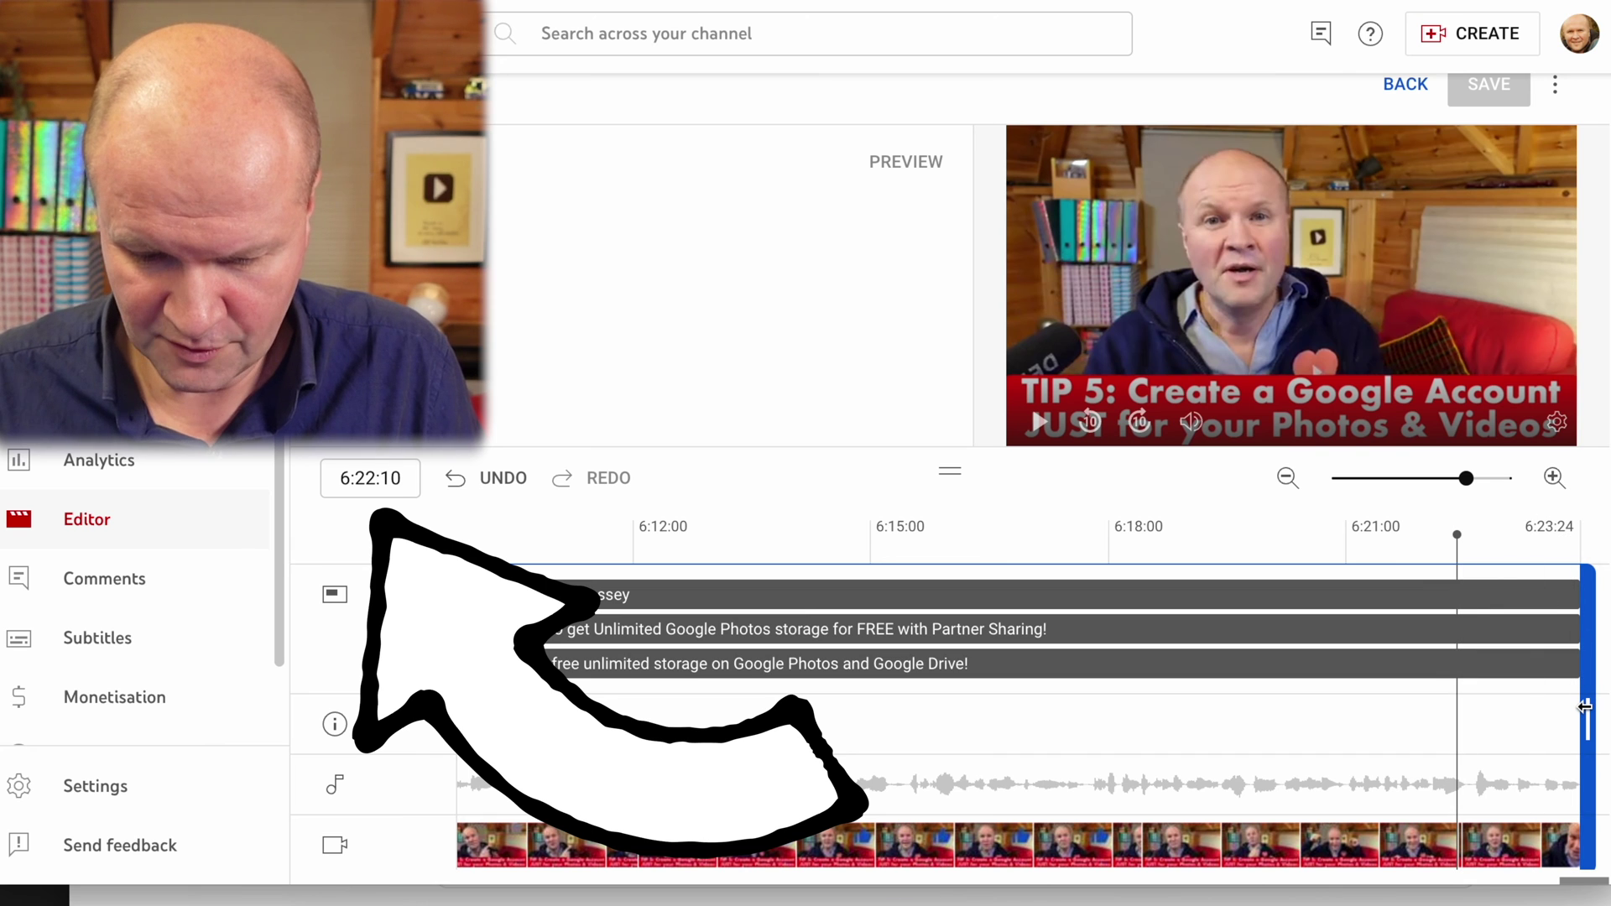
Drag the right trim handle left until the video ends at 6:22:10.
drag(1585, 707, 1535, 705)
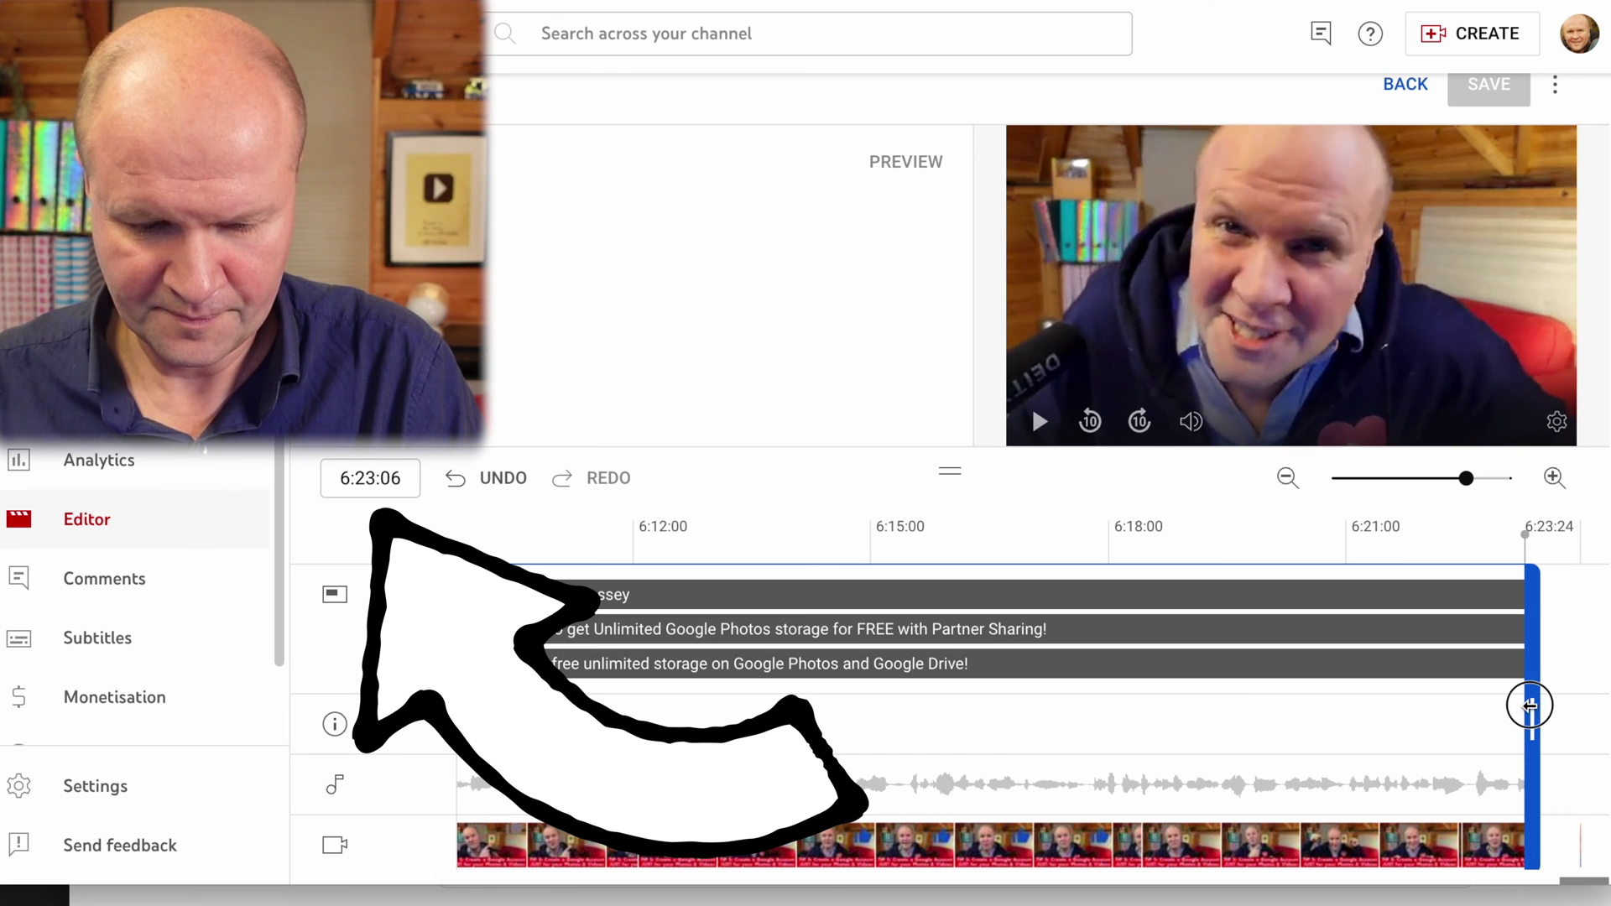
drag(1531, 706, 1464, 705)
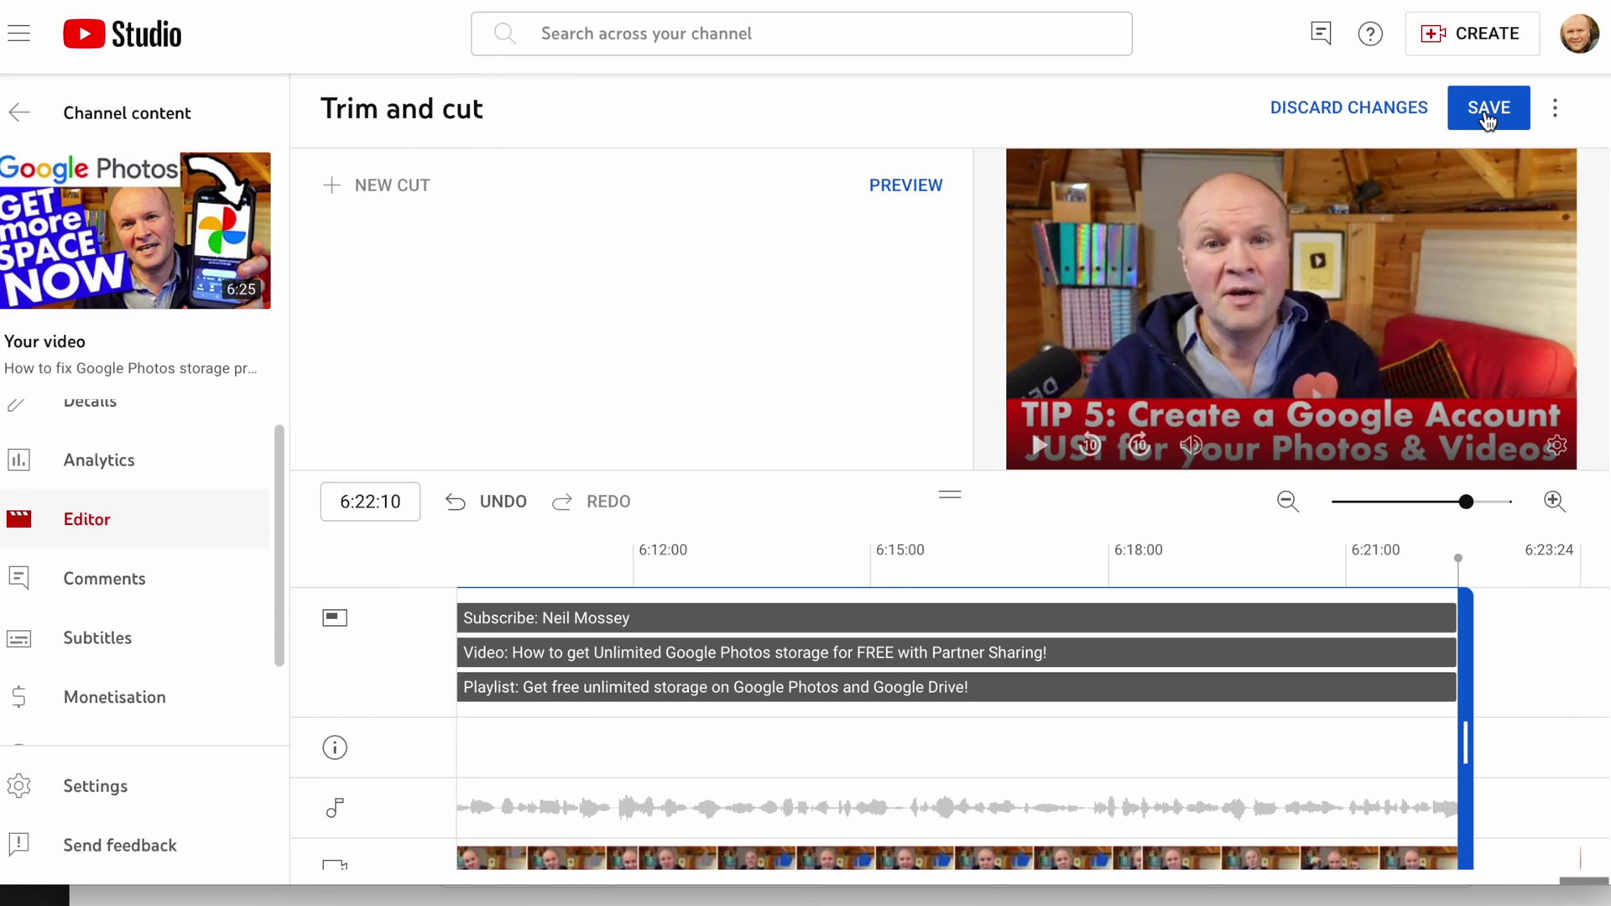
Save the trim edit, bringing up the Save changes? confirmation.
click(1484, 113)
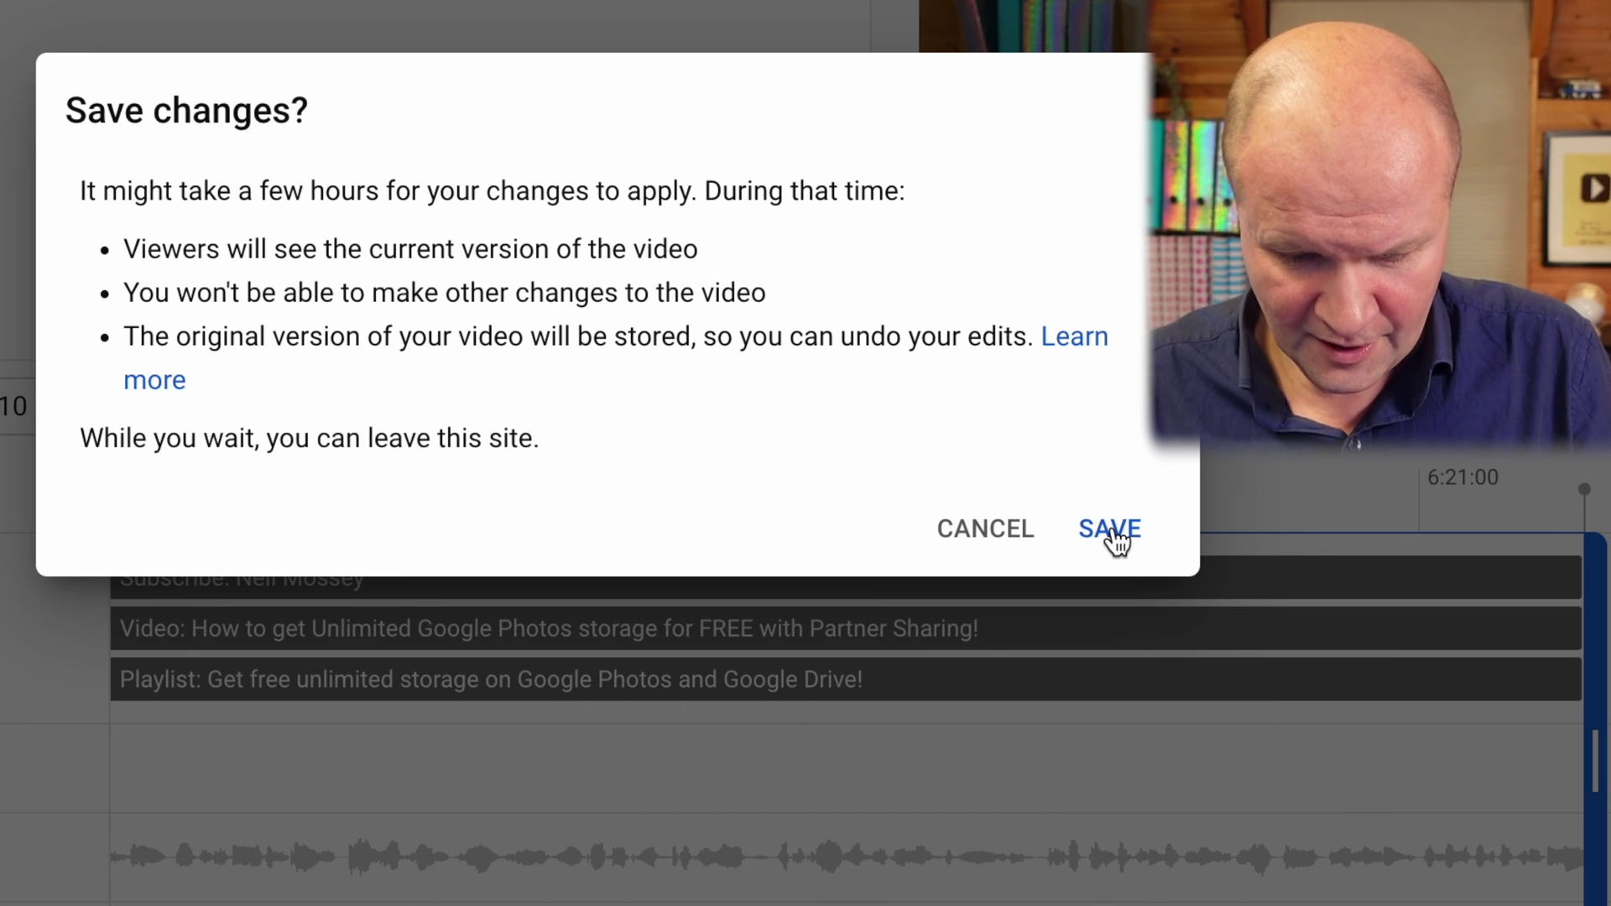
Confirm saving the trimmed video so YouTube begins processing it.
click(1112, 530)
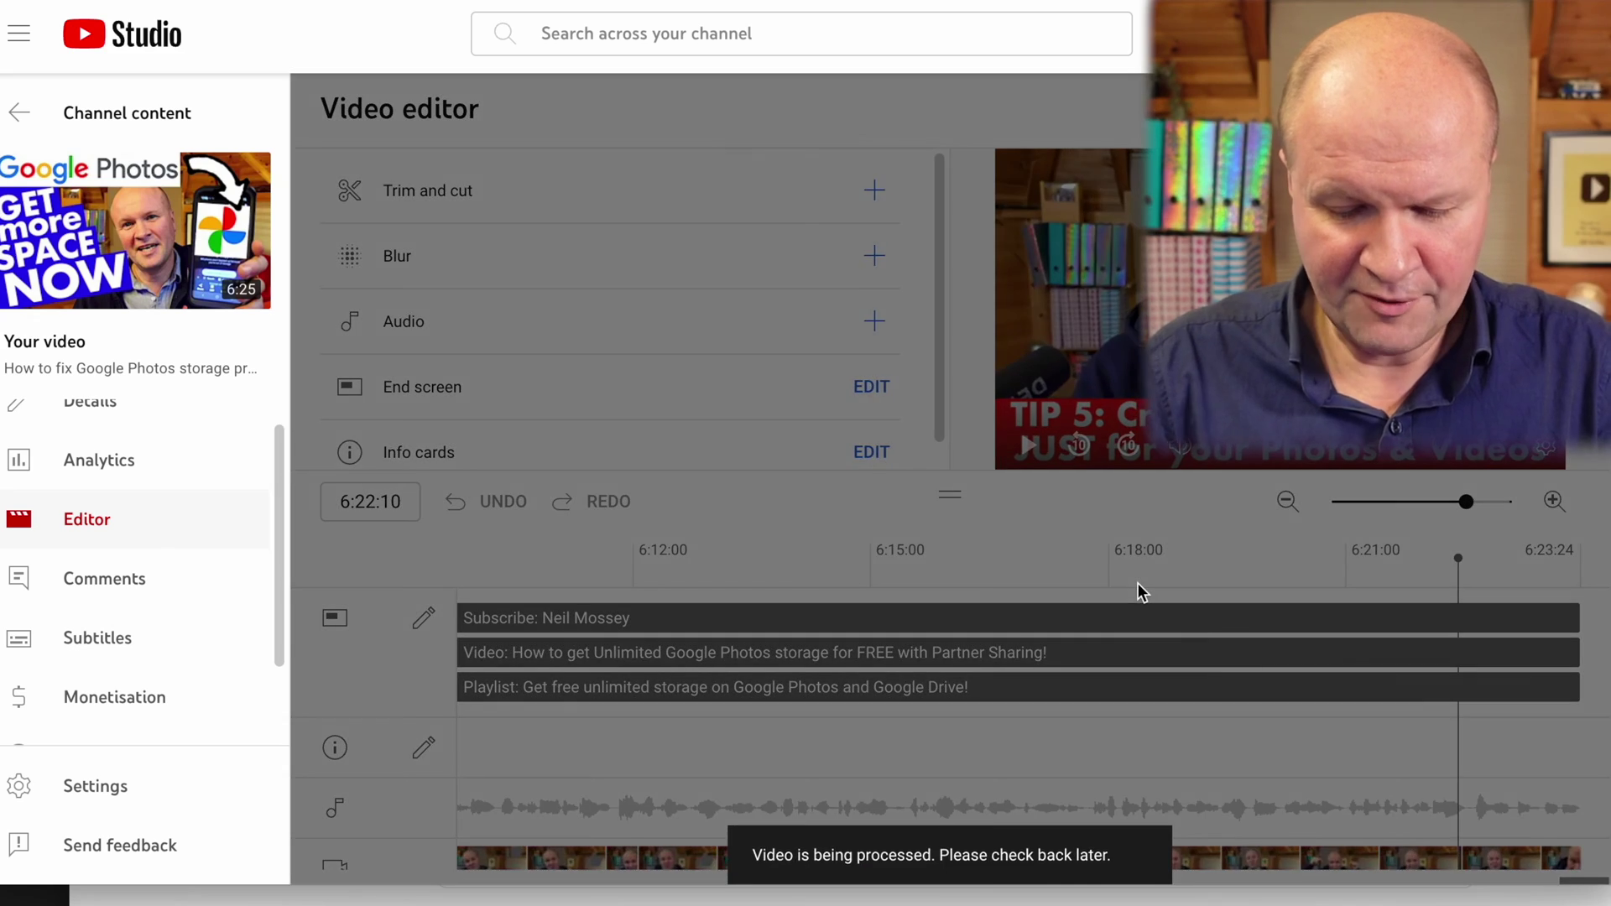